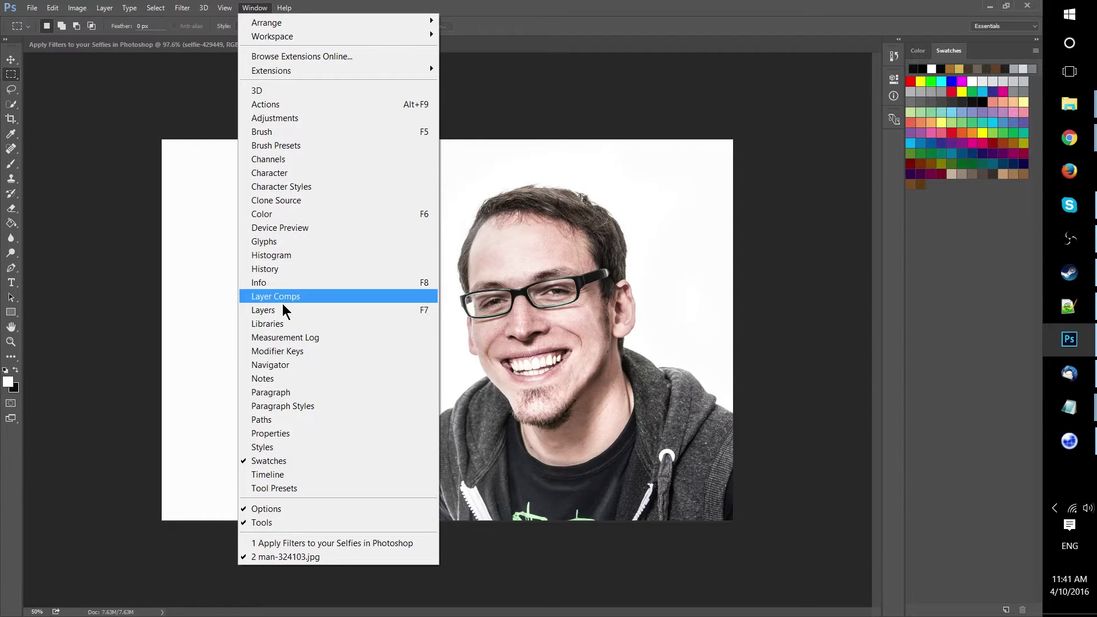
Show the Layers panel and select the white backdrop around the man with the Magic Wand.
left_click(281, 310)
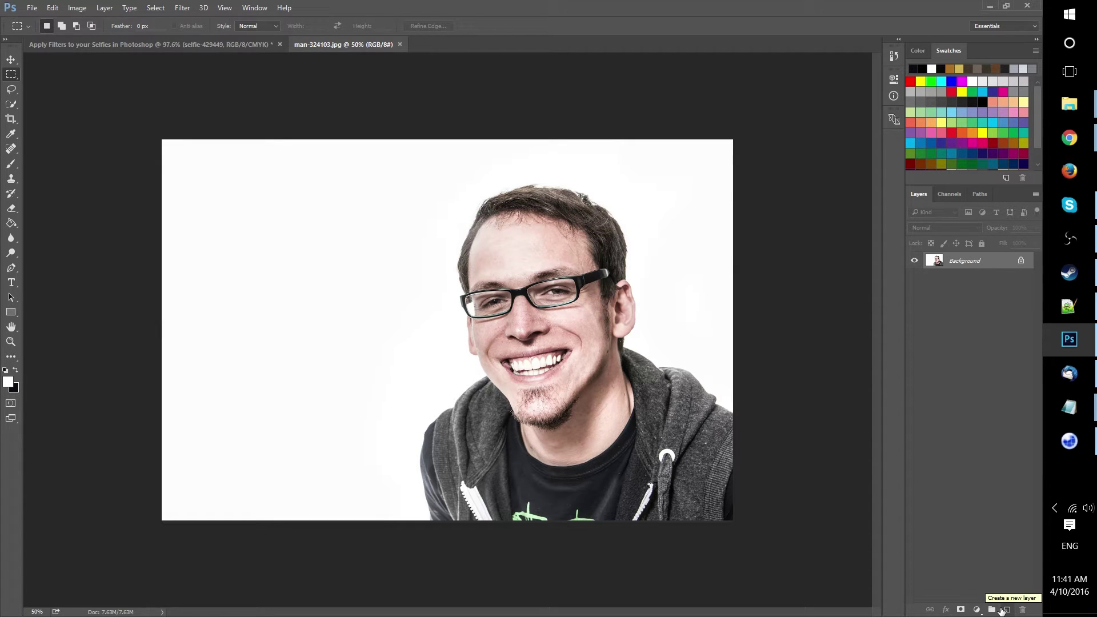
right_click(11, 104)
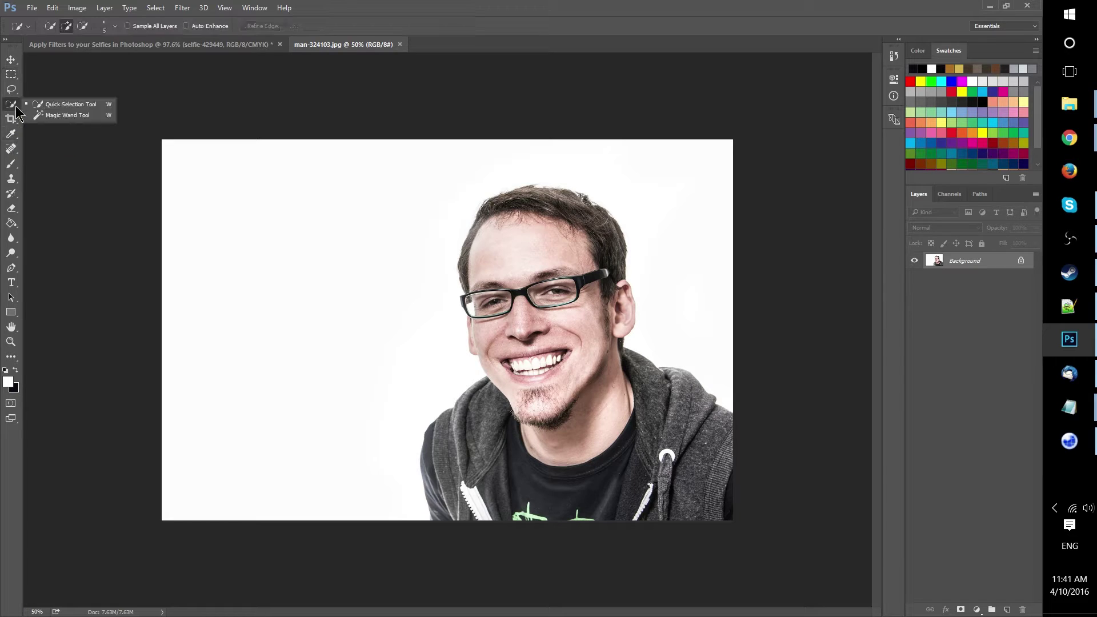
left_click(43, 116)
left_click(378, 267)
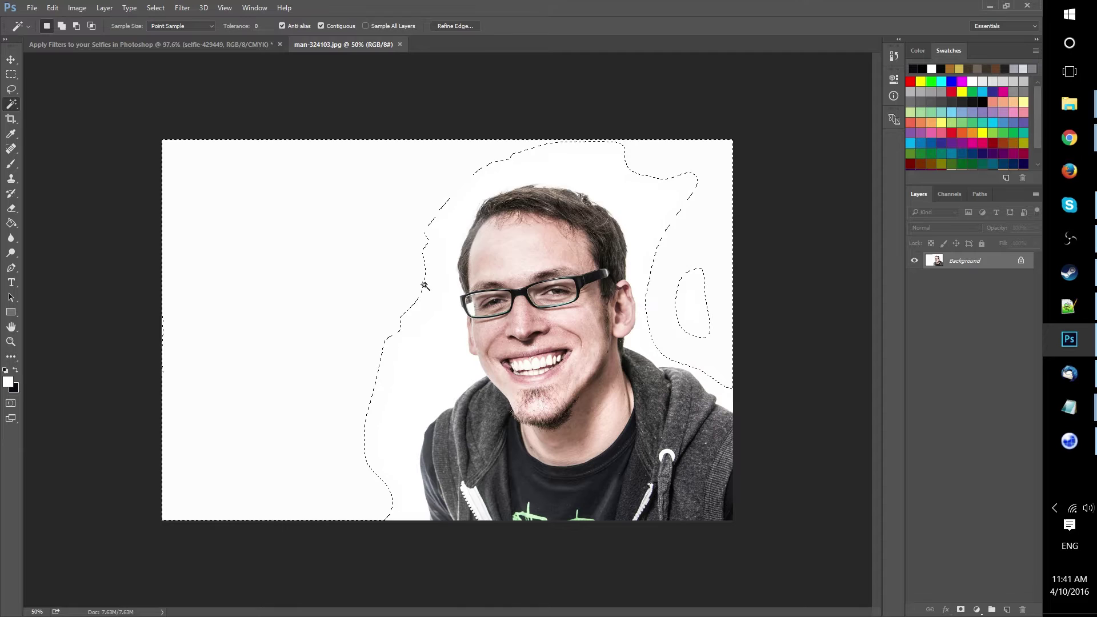
key("shift+F5")
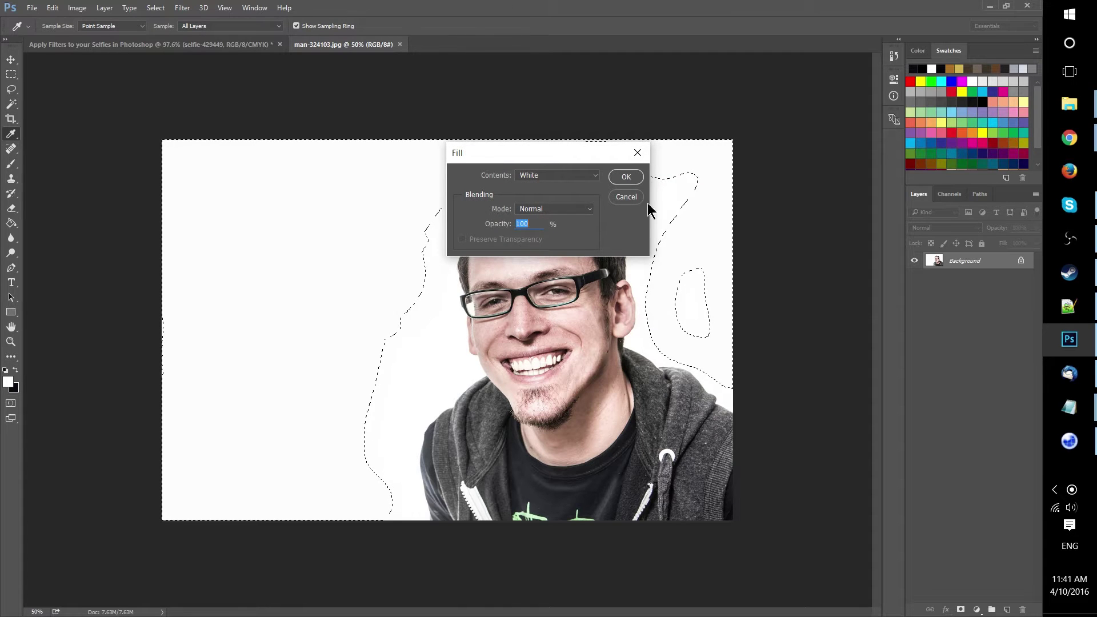
key("Escape")
right_click(953, 265)
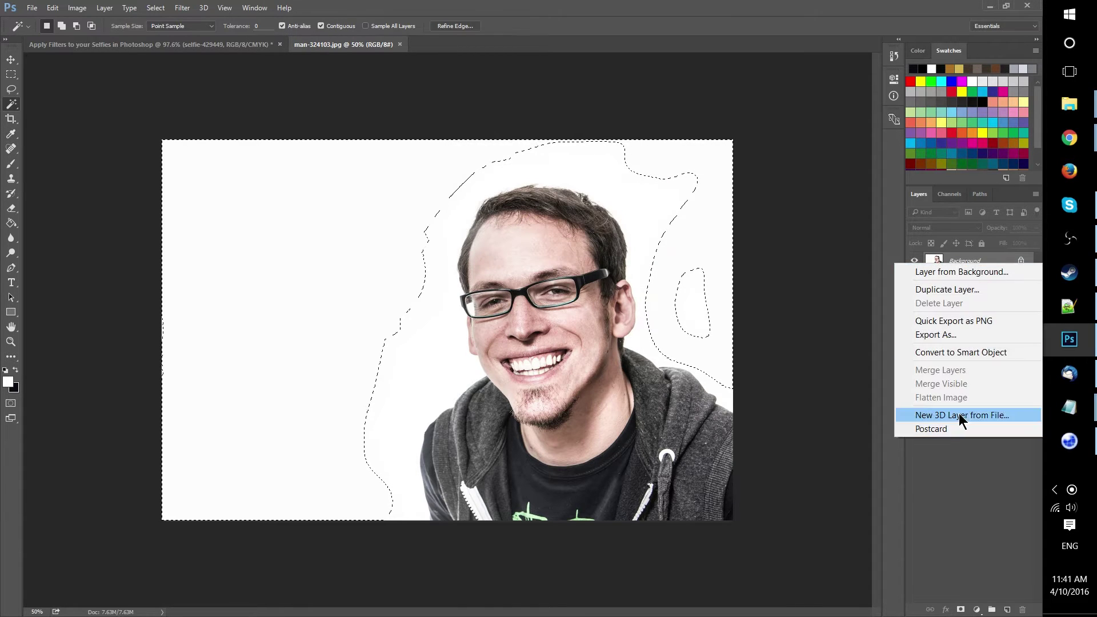
left_click(974, 491)
right_click(978, 262)
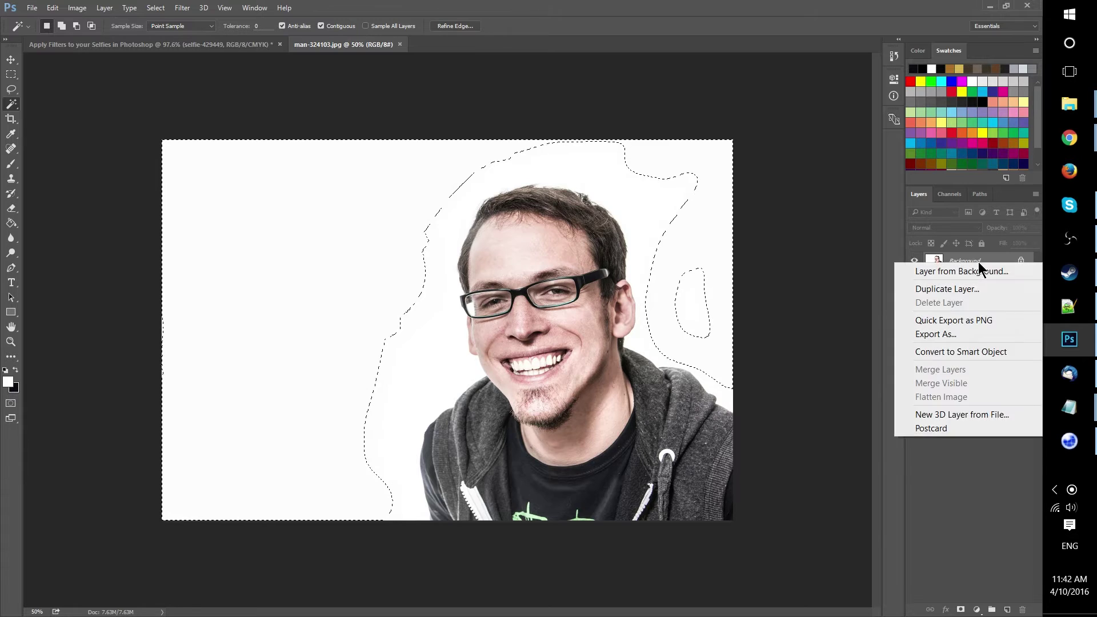
left_click(985, 256)
Create a new layer, cut the whole photo from the Background layer and paste it onto the new layer.
left_click(1007, 609)
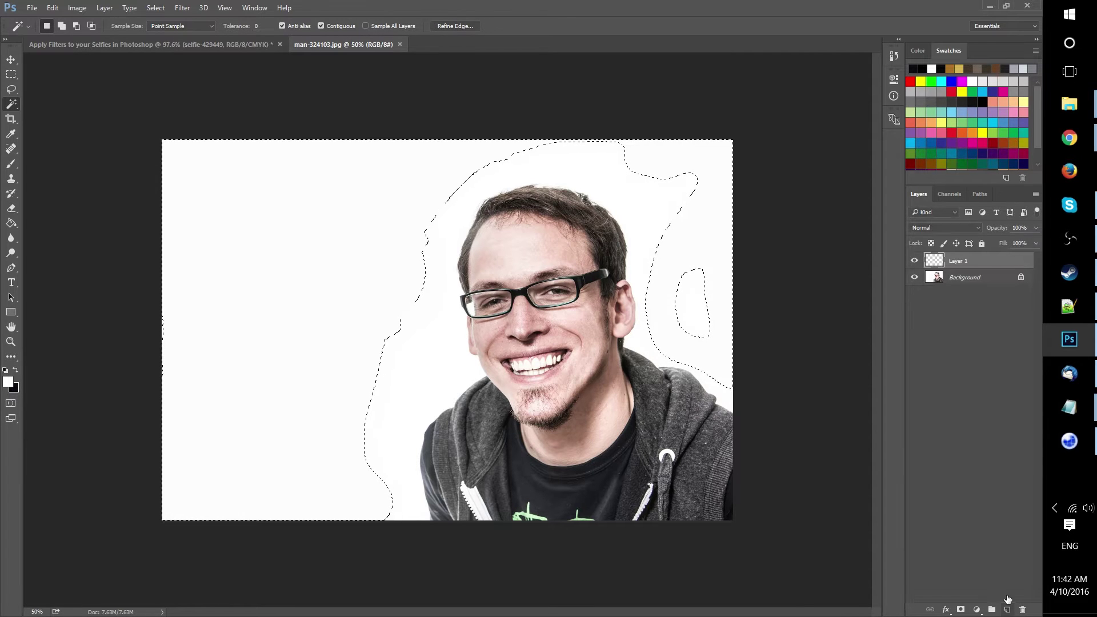
left_click(1004, 279)
key("ctrl+a")
key("ctrl+x")
key("alt+bracketright")
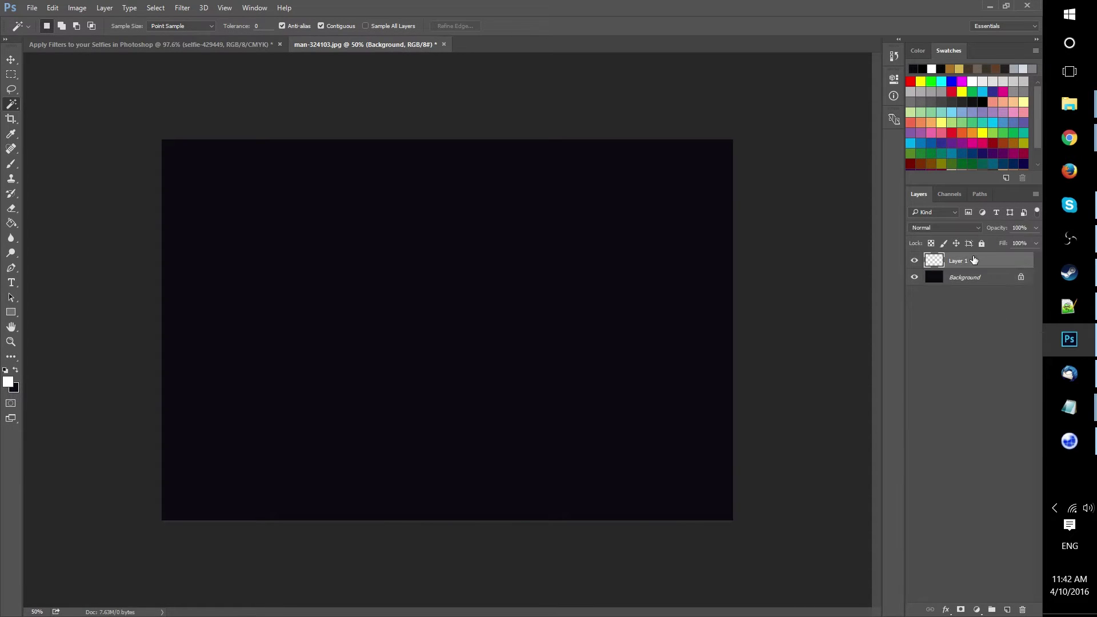
key("ctrl+v")
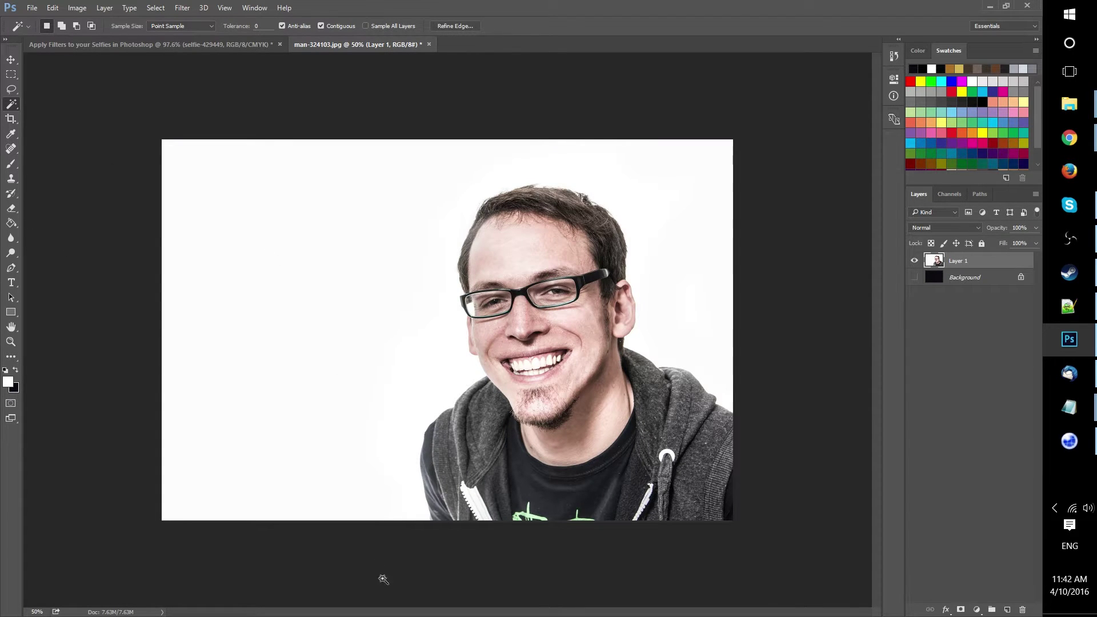
Restore the backdrop selection and delete the white areas around the man on Layer 1, including the remainders near his outline and shoulder.
key("ctrl+shift+d")
key("Delete")
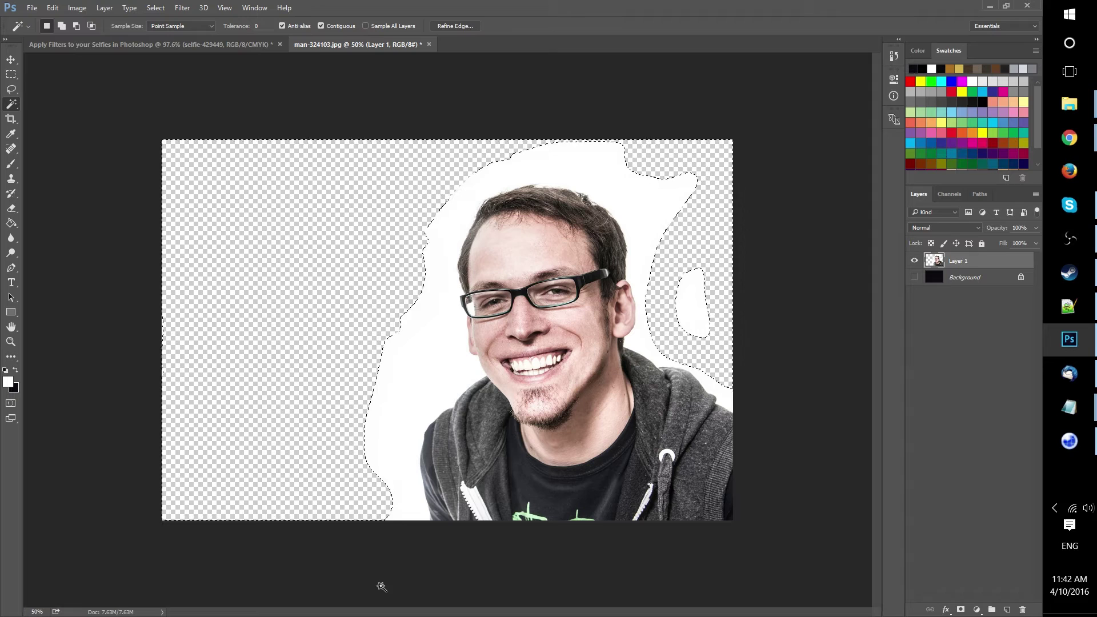
key("ctrl+d")
left_click(427, 306)
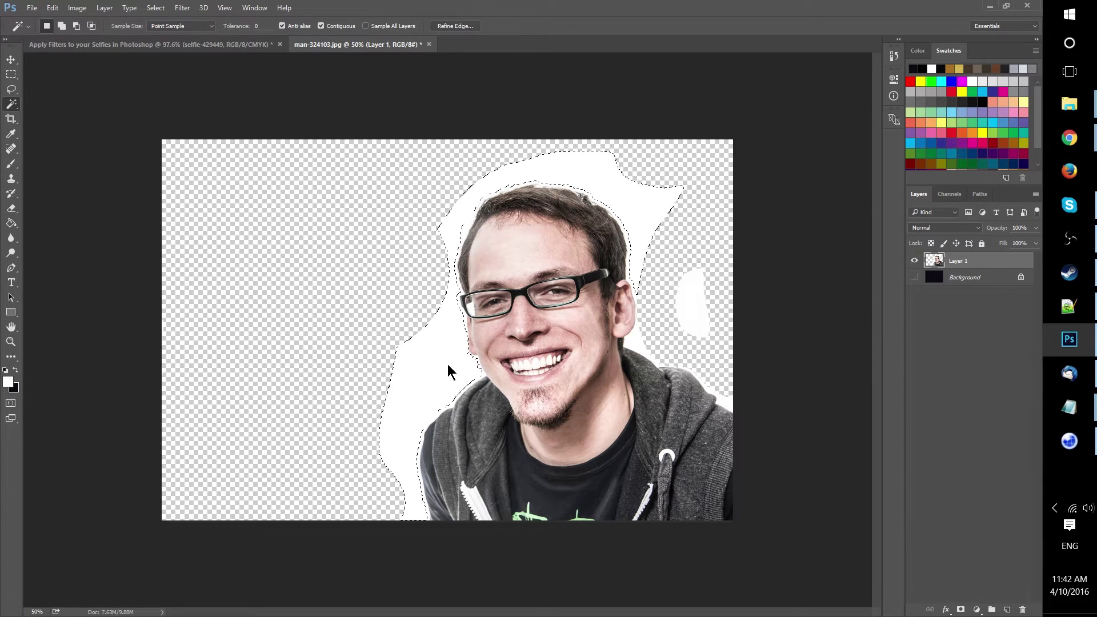
key("Delete")
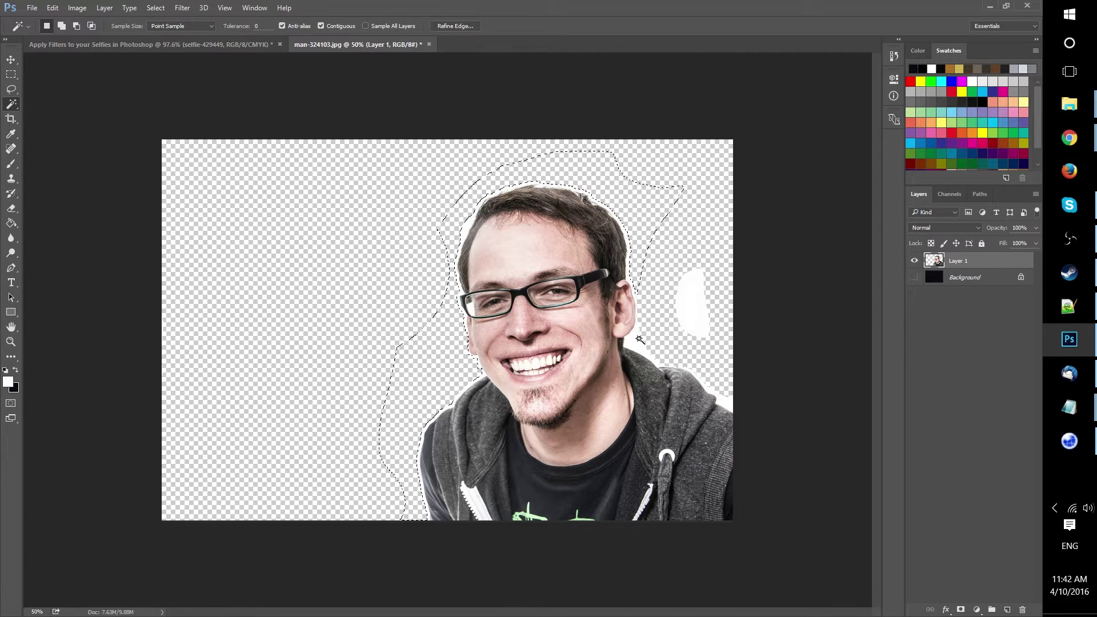
left_click(651, 350)
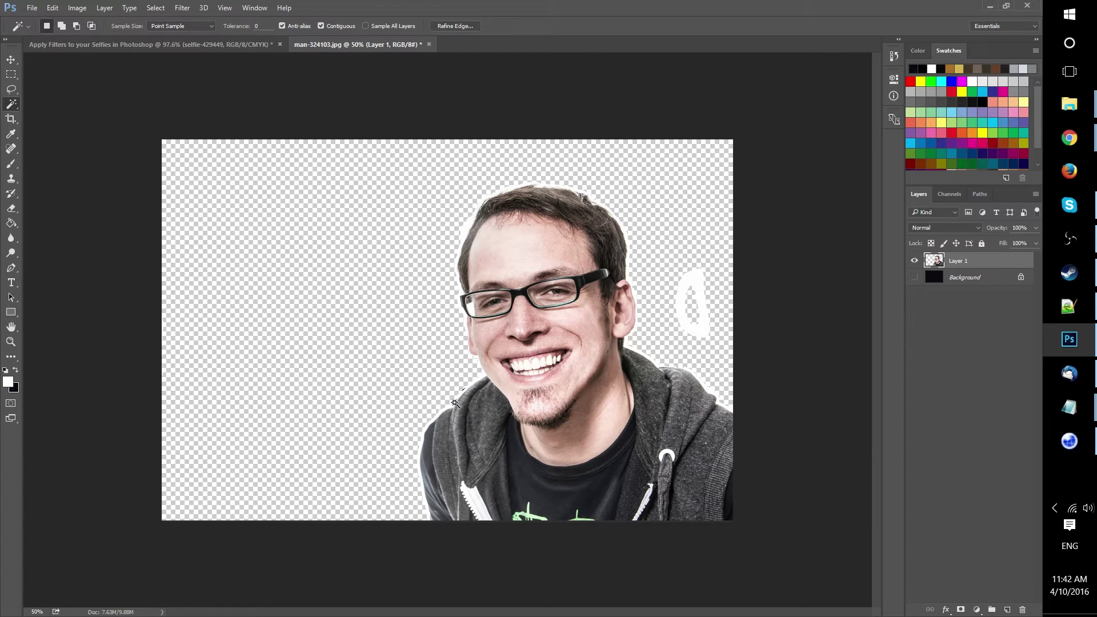
Erase the leftover white patch beside the man's ear with the Eraser.
left_click(11, 208)
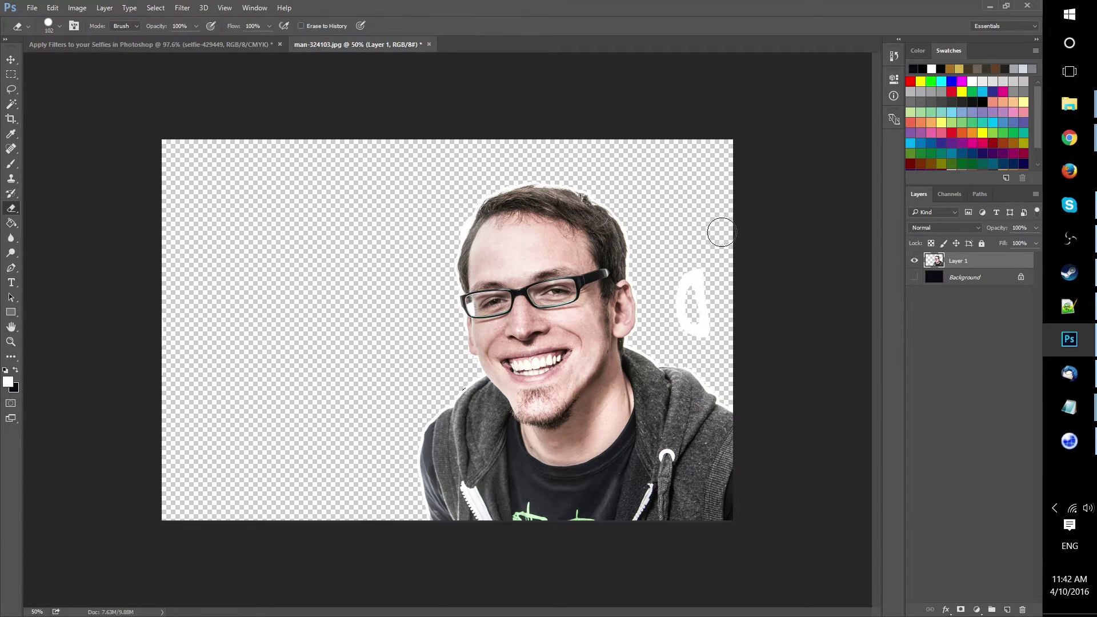
key("ctrl+z")
right_click(15, 207)
left_click(40, 209)
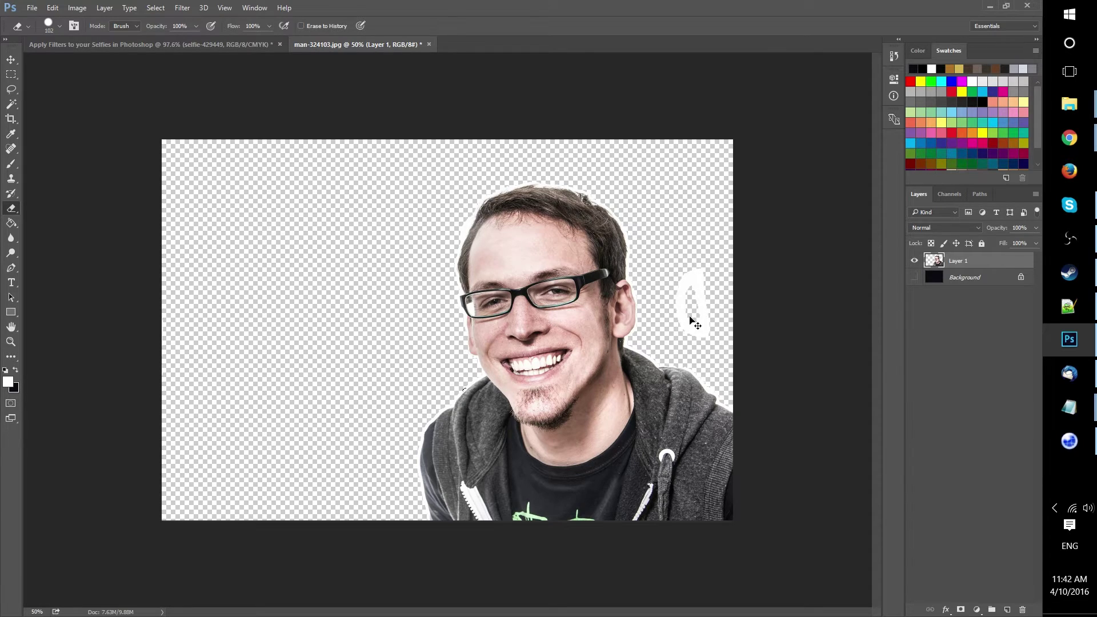
Erase the white fringe along the man's hoodie, neck, ear and hair using the Eraser with a smaller brush.
scroll(691, 317, "up", 1)
key("m")
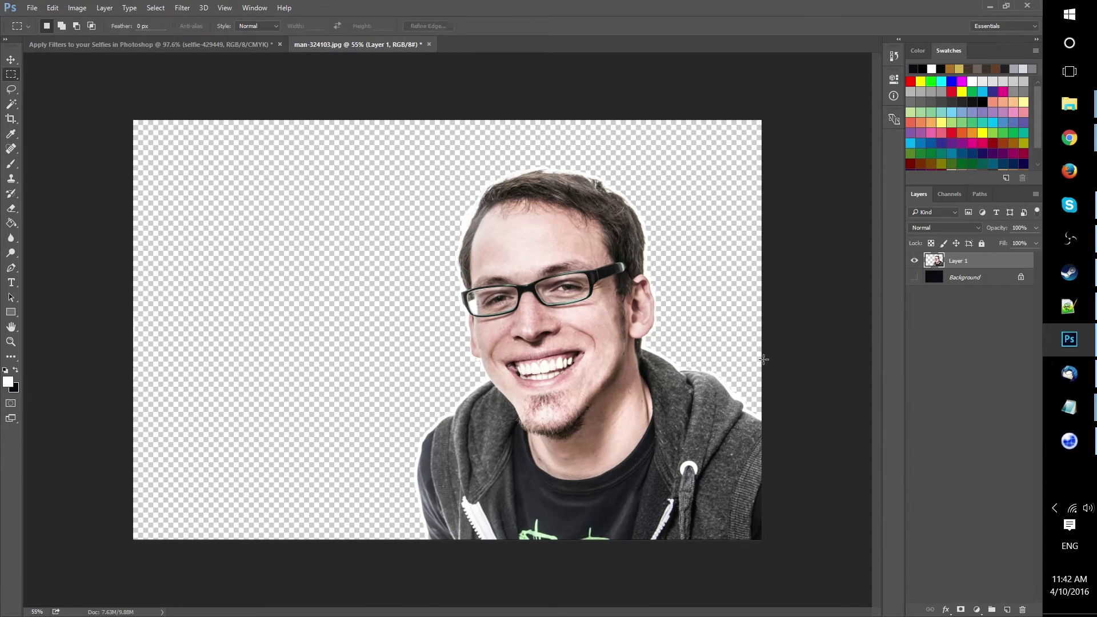
key("l")
scroll(764, 358, "up", 15)
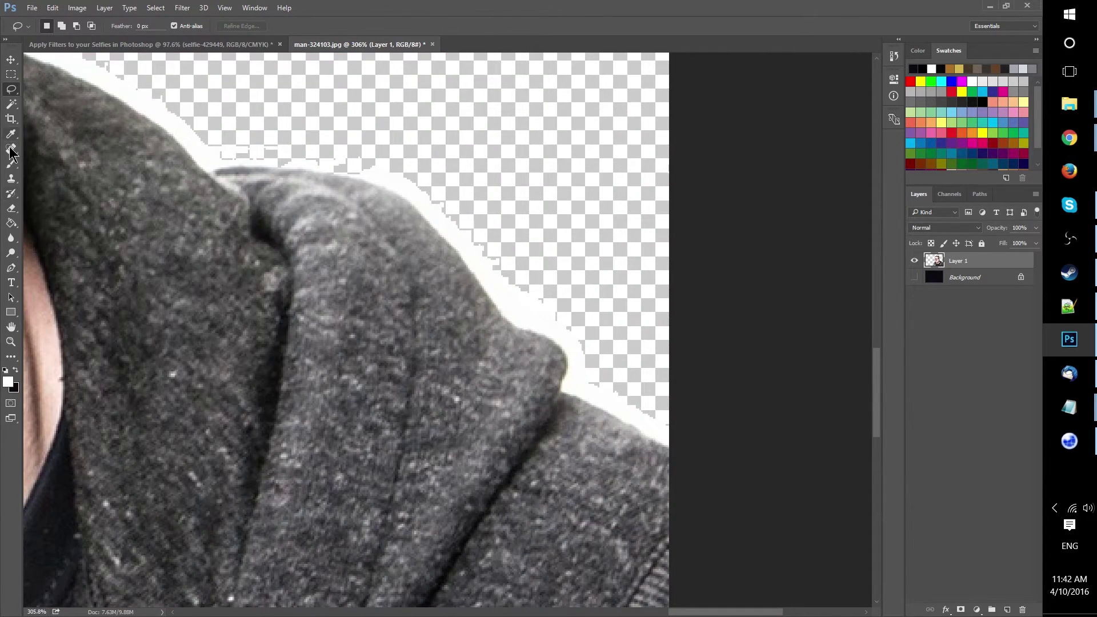
left_click(11, 208)
left_click(60, 26)
left_click(67, 64)
mouse_move(598, 377)
left_mouse_down()
mouse_move(583, 389)
mouse_move(494, 275)
mouse_move(308, 161)
left_mouse_up()
scroll(309, 161, "down", 6)
scroll(309, 160, "up", 3)
mouse_move(618, 344)
left_mouse_down()
mouse_move(567, 301)
mouse_move(508, 278)
mouse_move(550, 190)
left_mouse_up()
scroll(563, 242, "up", 3)
left_click_drag(546, 293, 518, 146)
scroll(542, 160, "up", 3)
left_click_drag(518, 266, 506, 157)
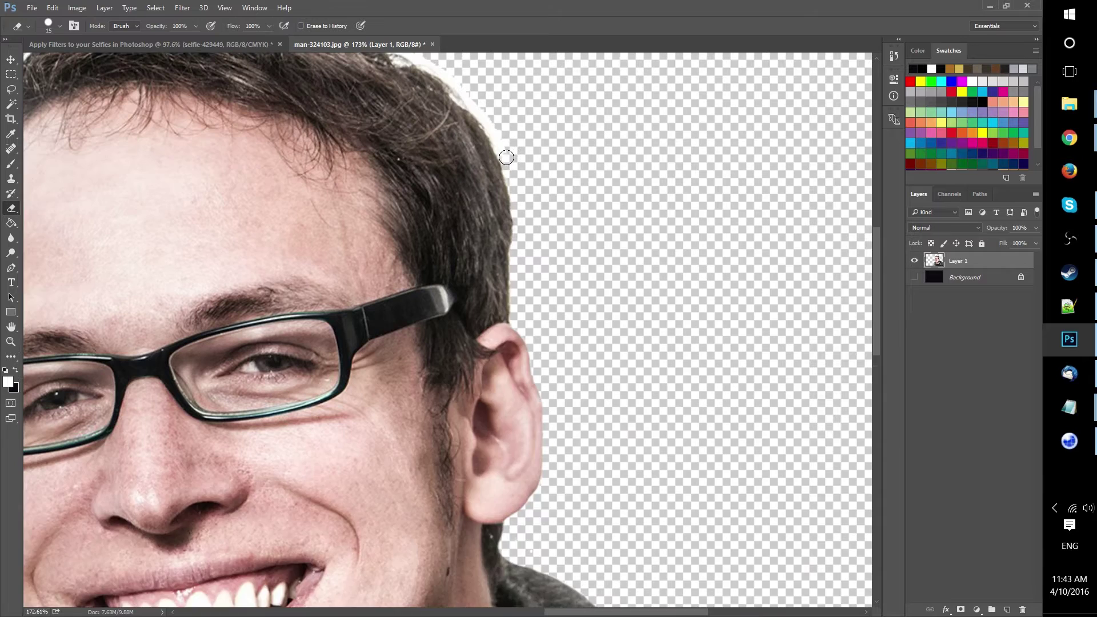
scroll(507, 157, "up", 3)
mouse_move(502, 227)
left_mouse_down()
mouse_move(382, 126)
mouse_move(275, 103)
left_mouse_up()
scroll(275, 103, "left", 4)
scroll(274, 103, "up", 1)
mouse_move(465, 144)
left_mouse_down()
mouse_move(410, 135)
mouse_move(275, 178)
mouse_move(215, 257)
mouse_move(169, 349)
left_mouse_up()
scroll(169, 348, "left", 5)
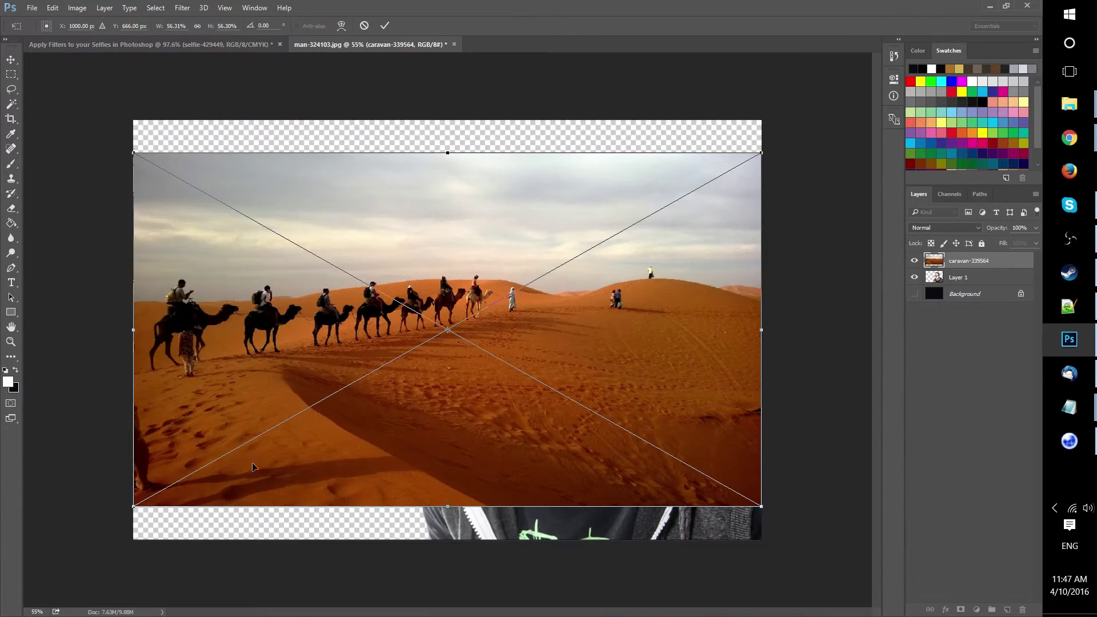
Scale the placed caravan image to about 69% so it covers the canvas, and move Layer 1 above it.
left_click_drag(255, 468, 331, 417)
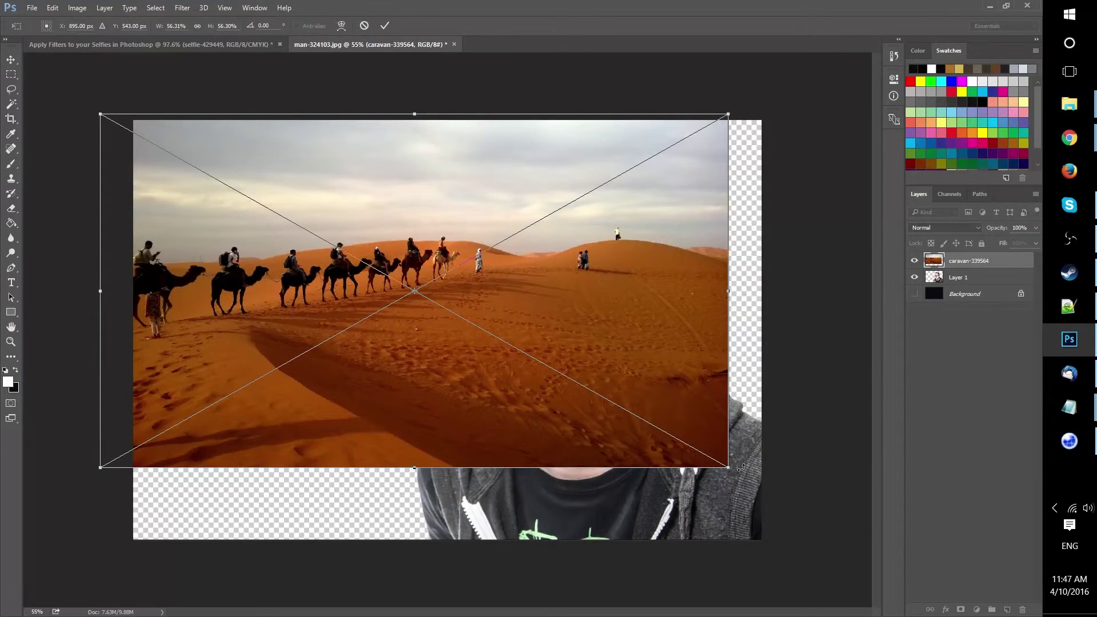
left_click_drag(728, 468, 845, 583)
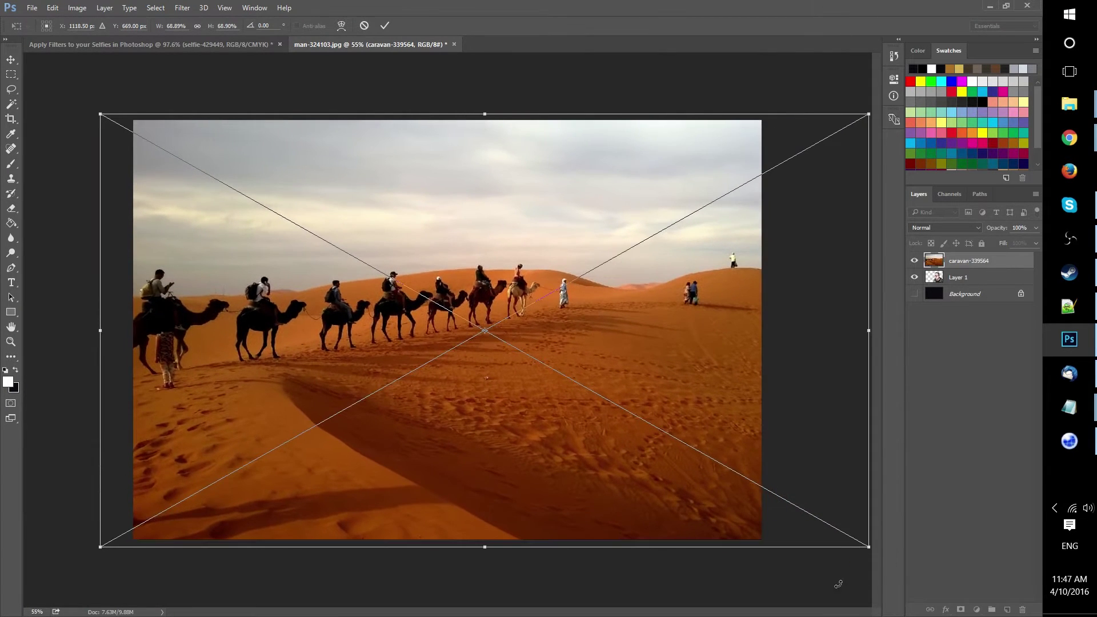
left_click_drag(673, 501, 659, 497)
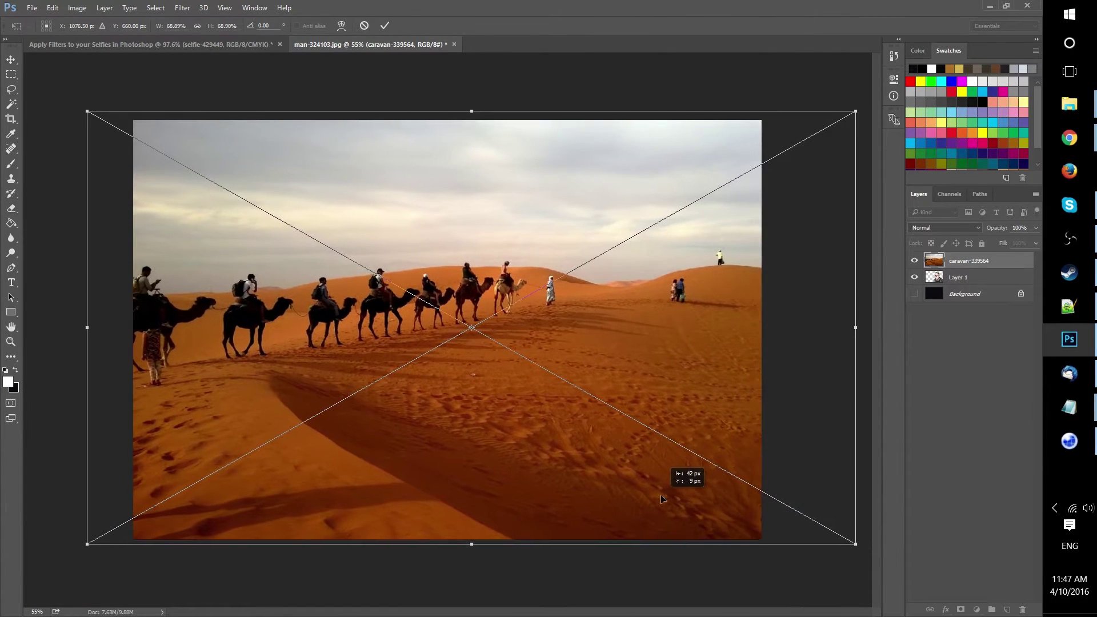
left_click(385, 25)
left_click_drag(980, 275, 975, 263)
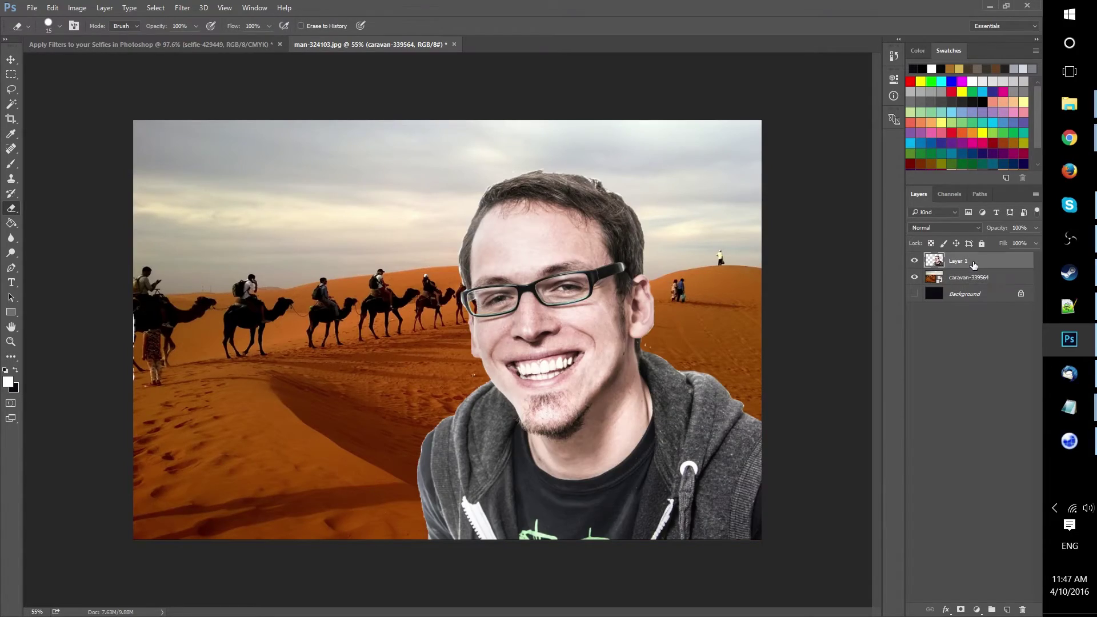
Apply the Patchwork texture from the Filter Gallery to Layer 1 with square size 10 and relief 15.
left_click(182, 8)
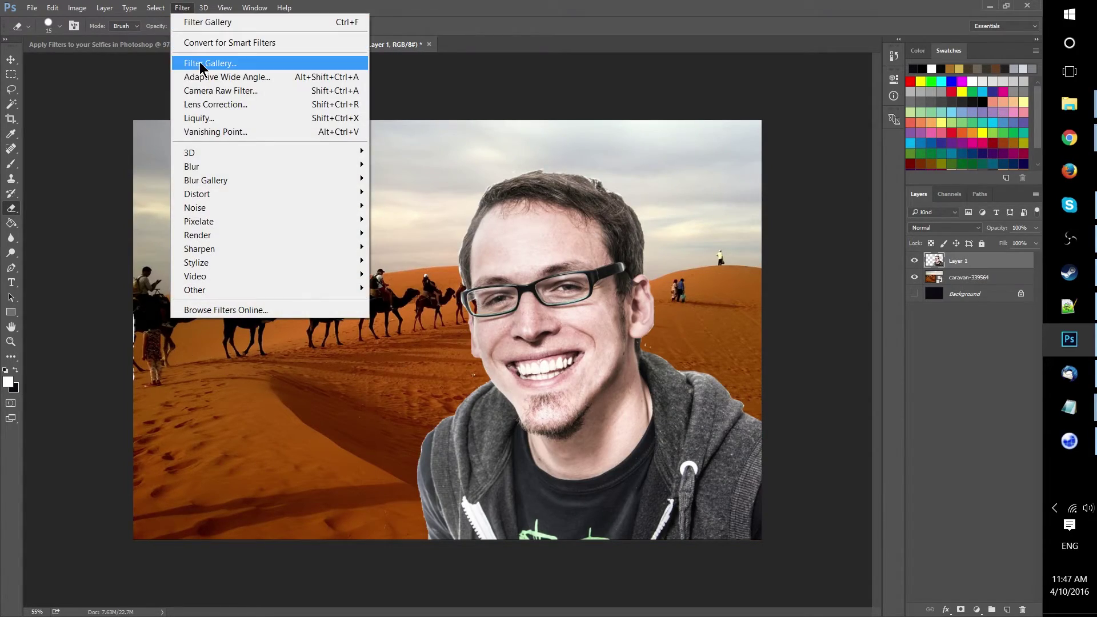
left_click(200, 67)
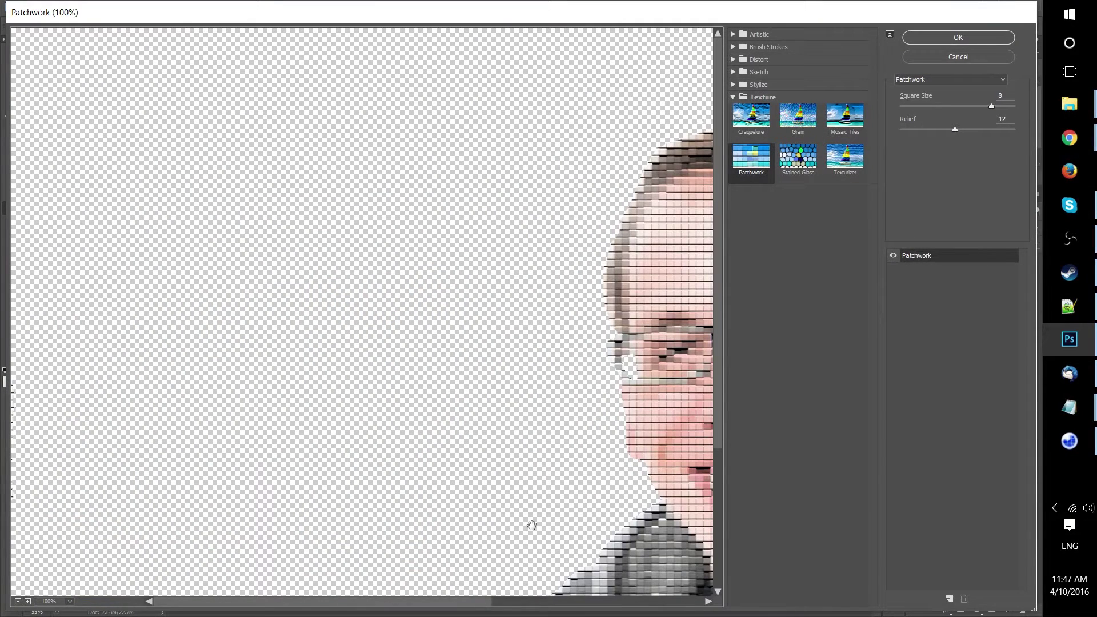
key("ctrl")
scroll(531, 525, "down", 3)
scroll(533, 526, "down", 3)
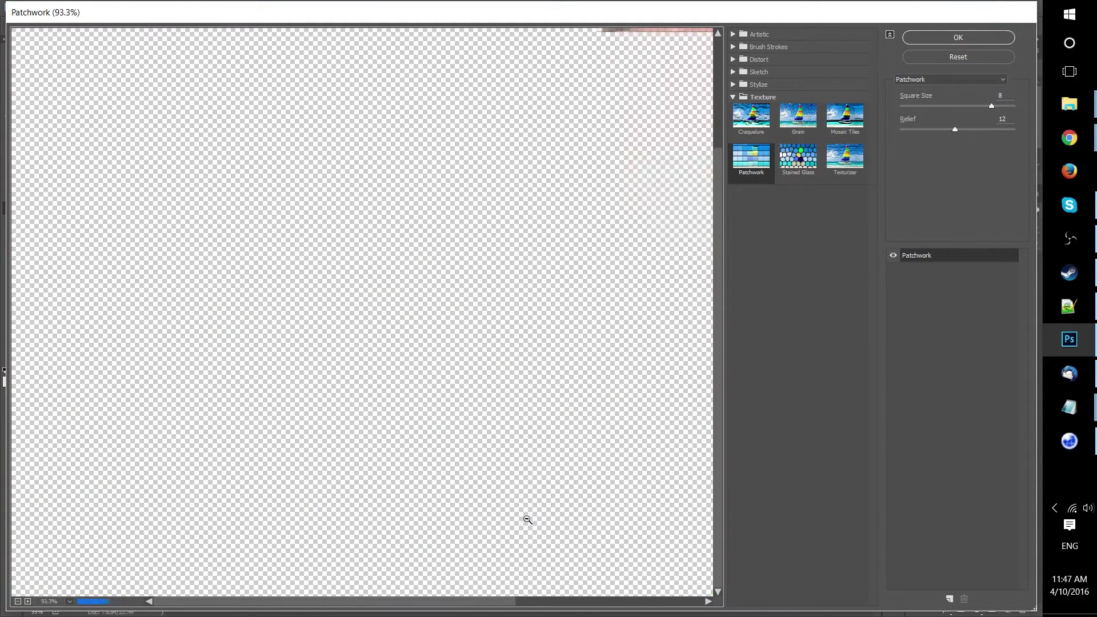
scroll(527, 519, "down", 2)
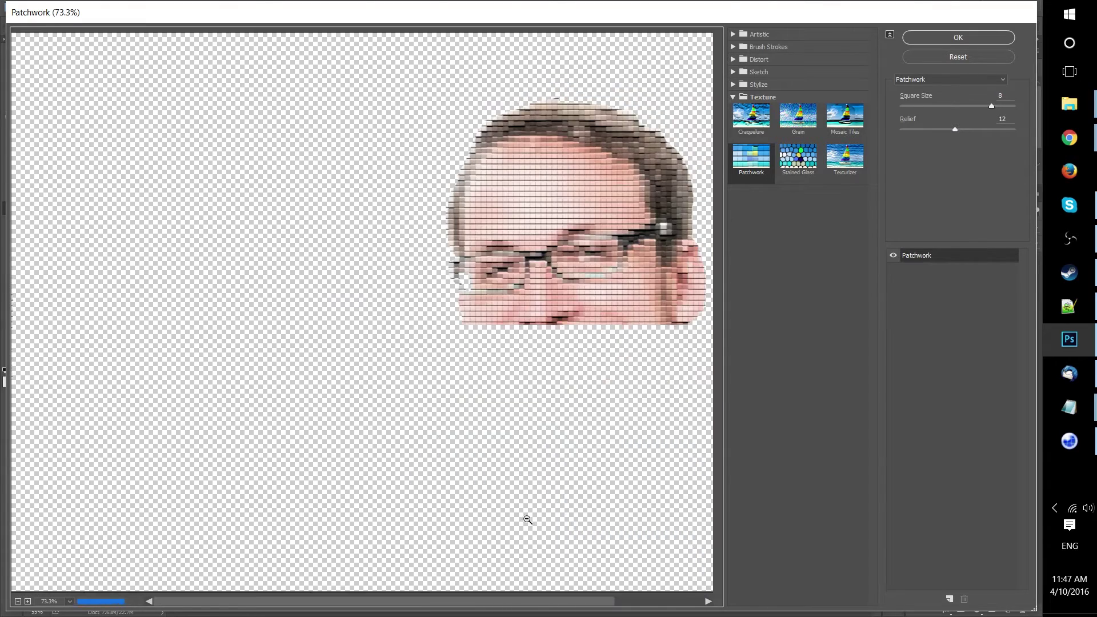
scroll(528, 519, "down", 1)
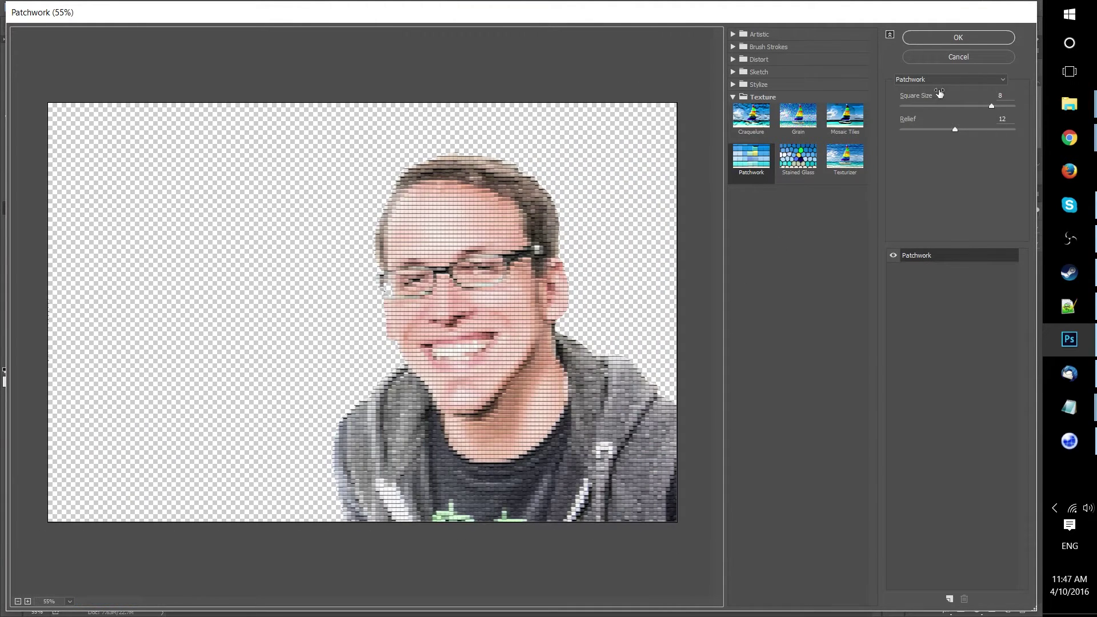
left_click_drag(992, 107, 967, 129)
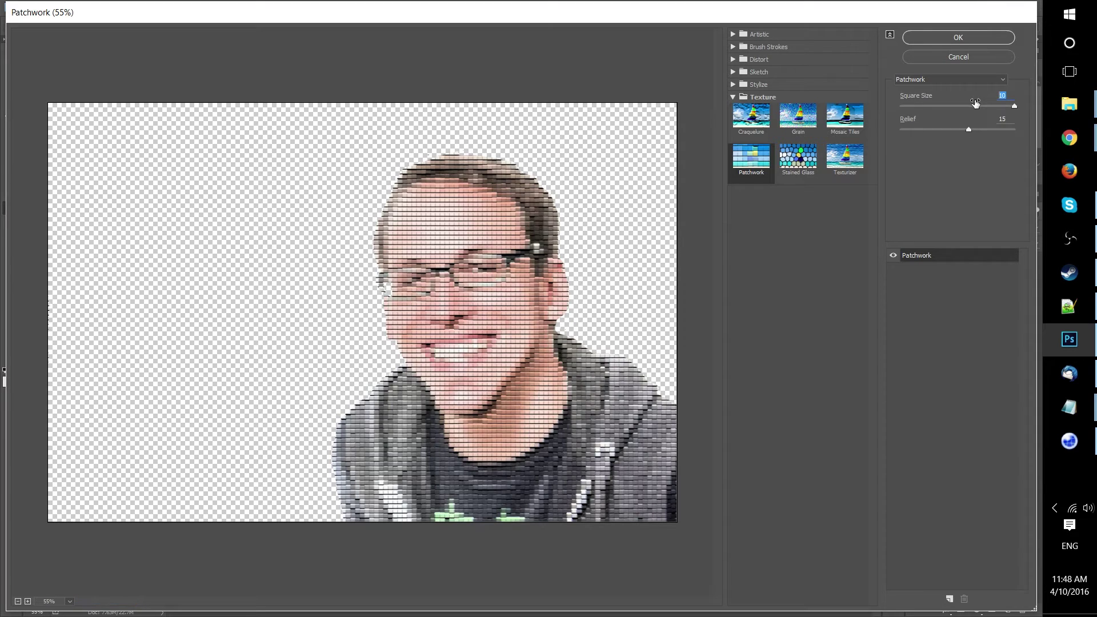
type("20")
key("BackSpace")
key("BackSpace")
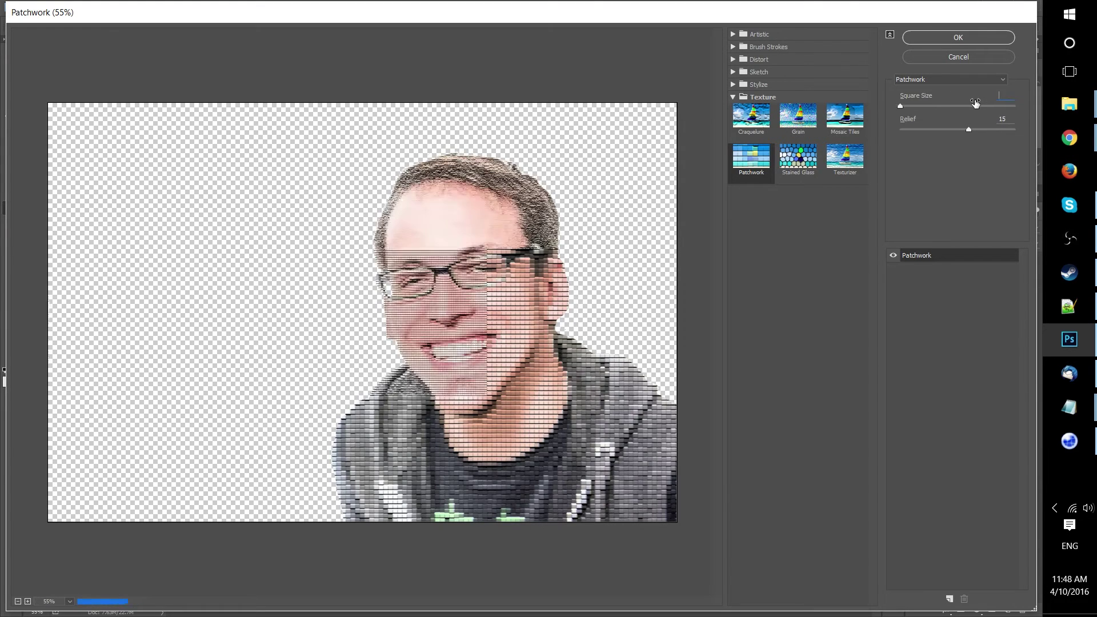
type("10")
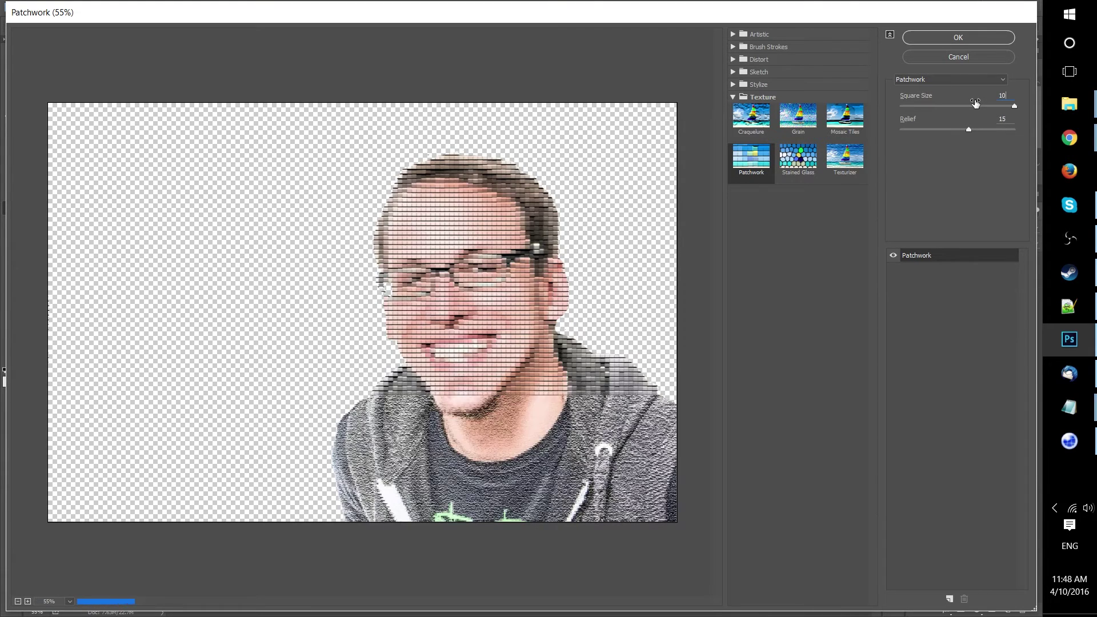
left_click(977, 38)
Reapply the last Filter Gallery effect to Layer 1 and undo it.
scroll(659, 357, "up", 4)
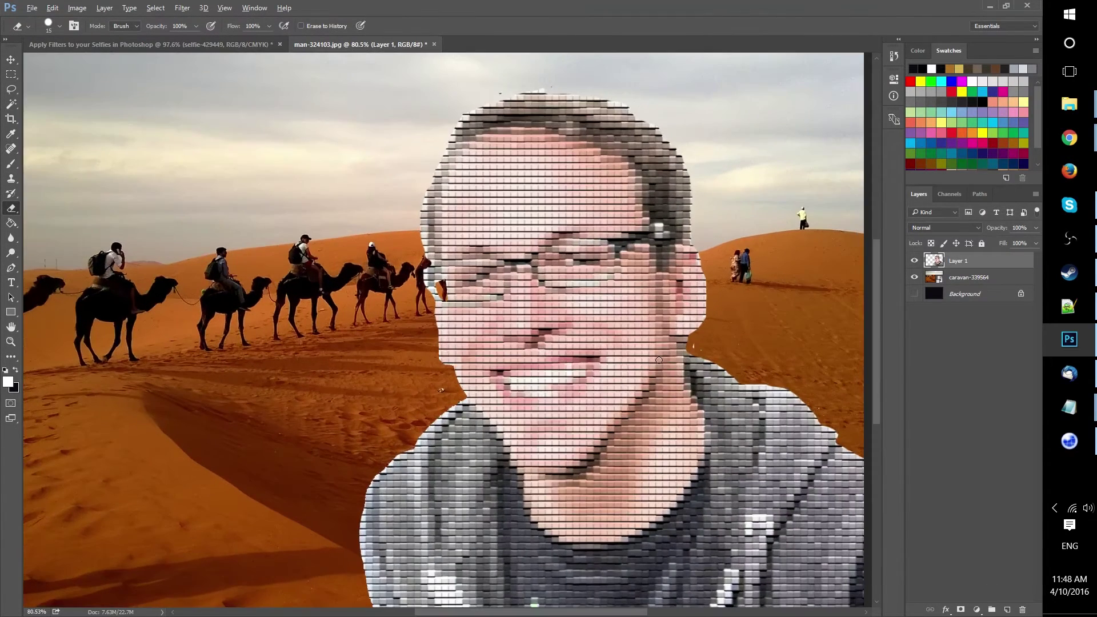
scroll(659, 357, "down", 2)
left_click(227, 9)
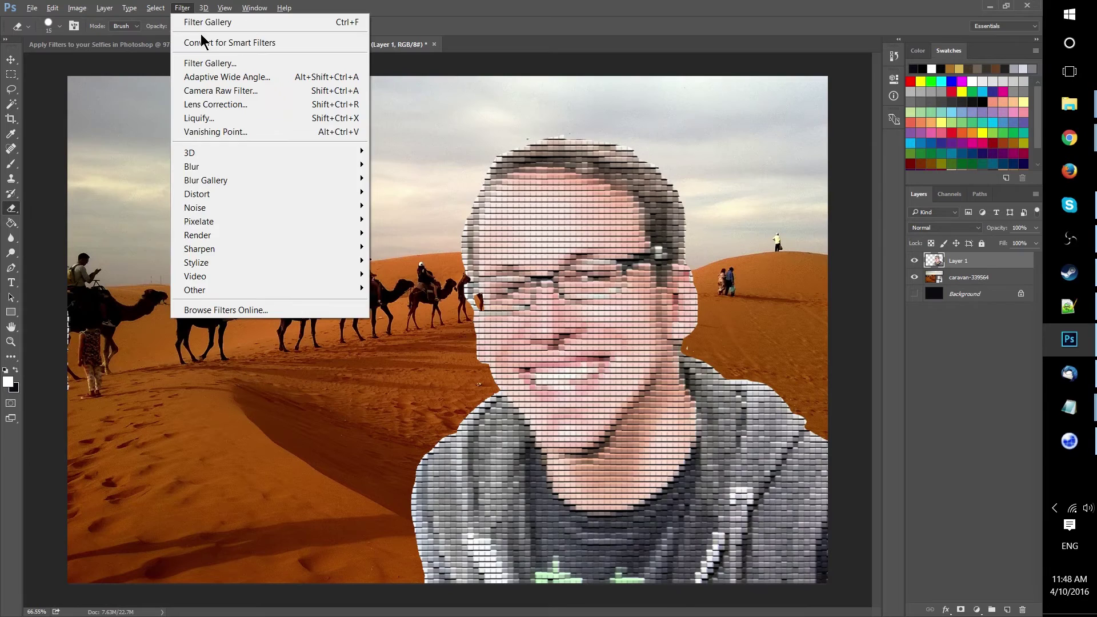
left_click(199, 24)
key("ctrl+z")
Try converting Layer 1 for smart filters, and step back in history to before its Patchwork texture.
left_click(224, 8)
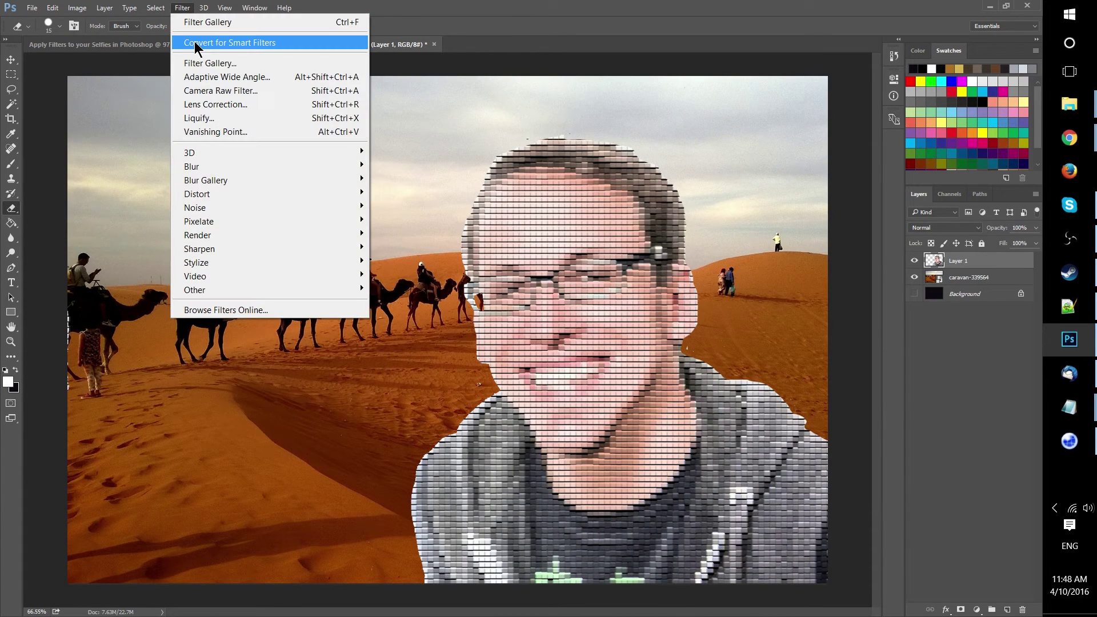
left_click(196, 43)
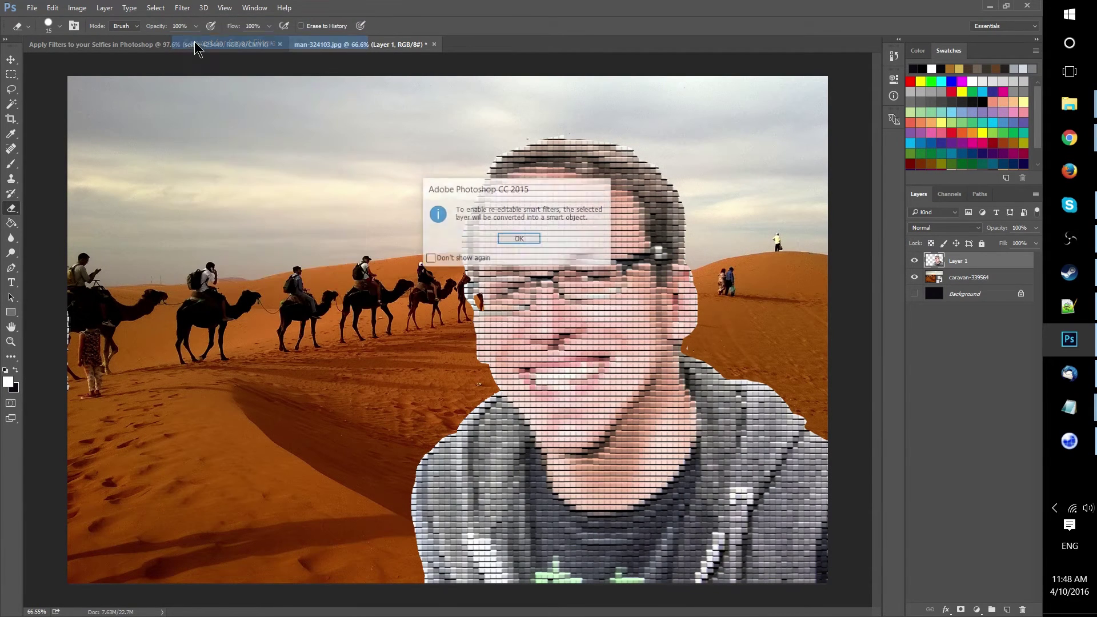
left_click(518, 238)
key("ctrl+alt+z")
key("ctrl+alt+z")
Scale Layer 1 down proportionally to about 59% and apply the Patchwork texture with square size 10 and relief 15.
key("ctrl+t")
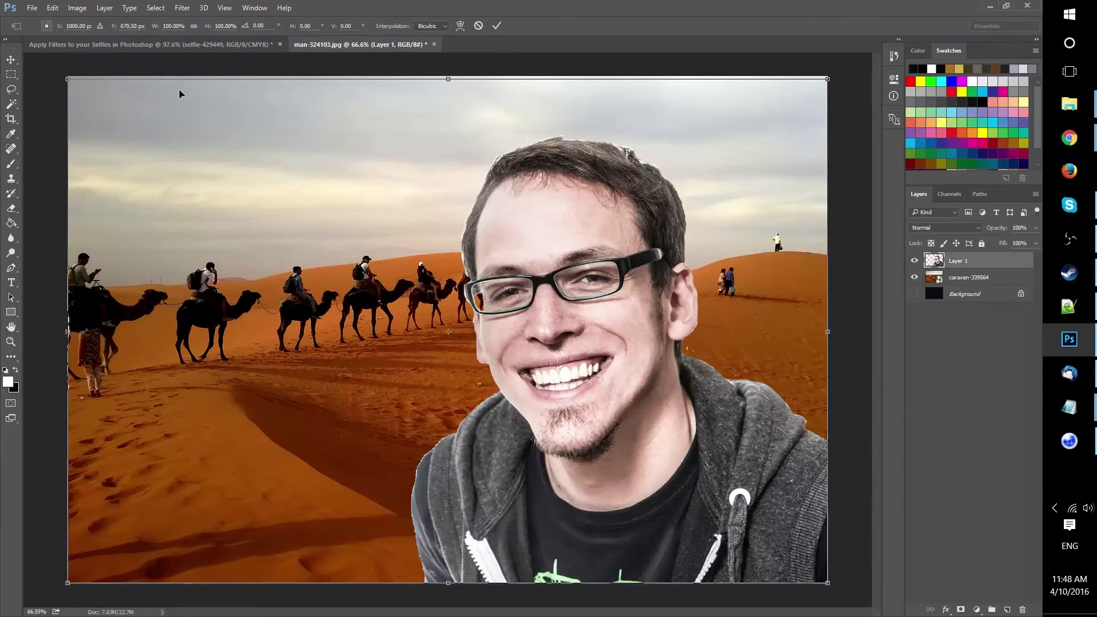
left_click_drag(824, 90, 520, 281)
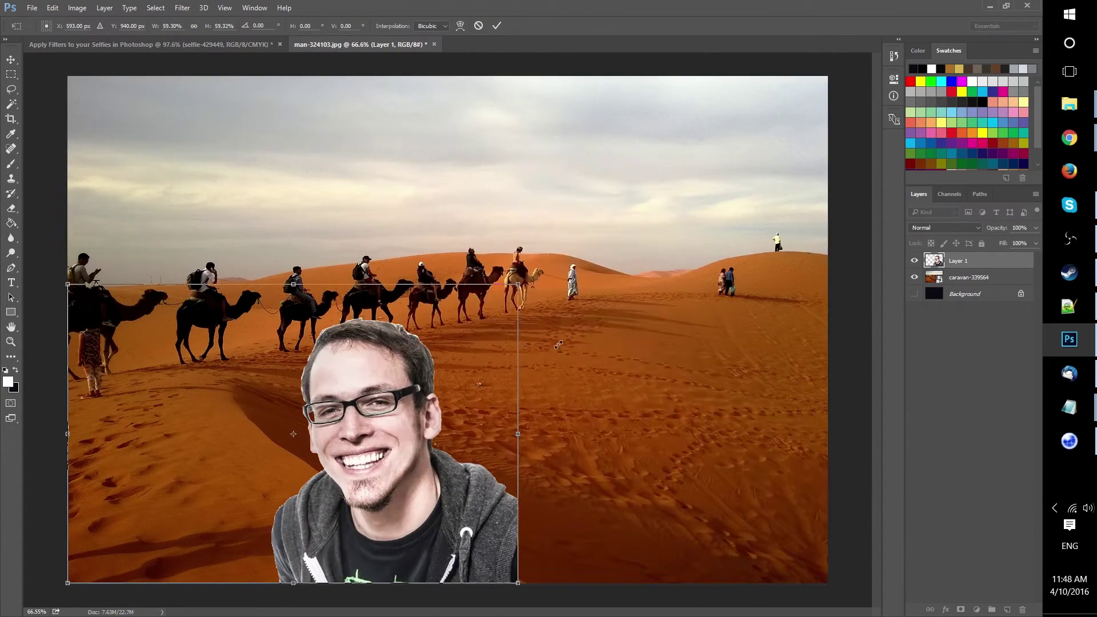
left_click(497, 25)
left_click(183, 8)
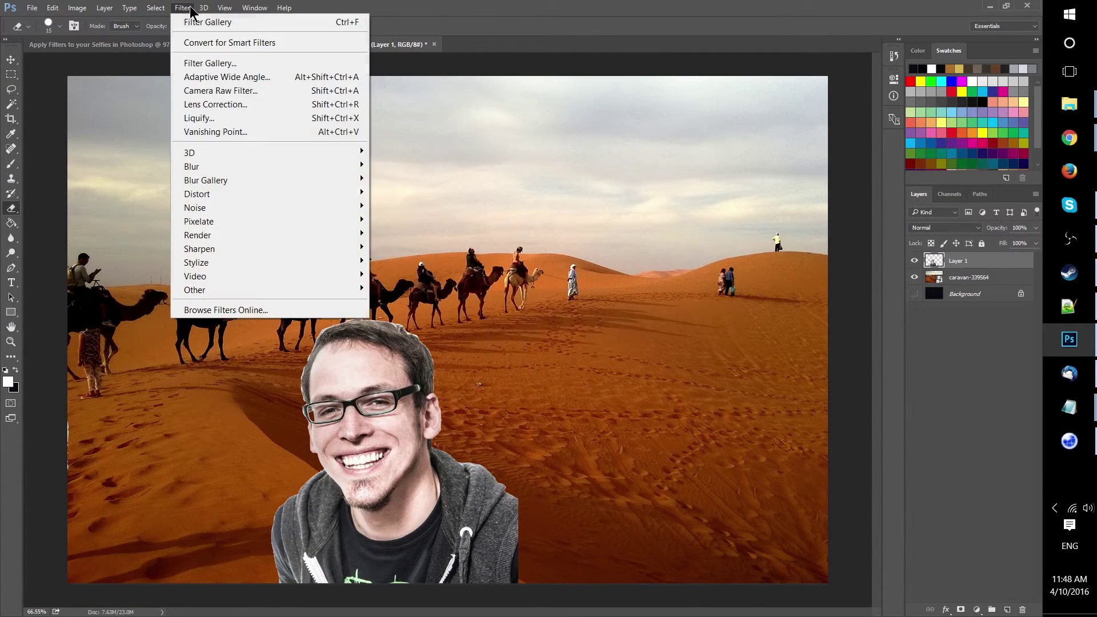
left_click(207, 63)
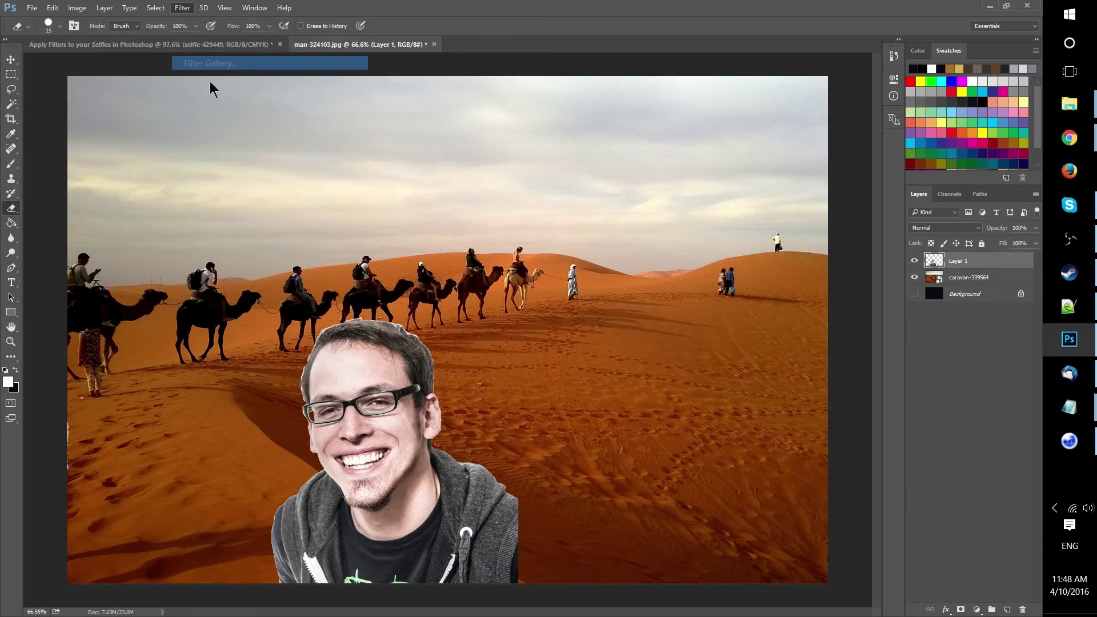
scroll(644, 250, "down", 5)
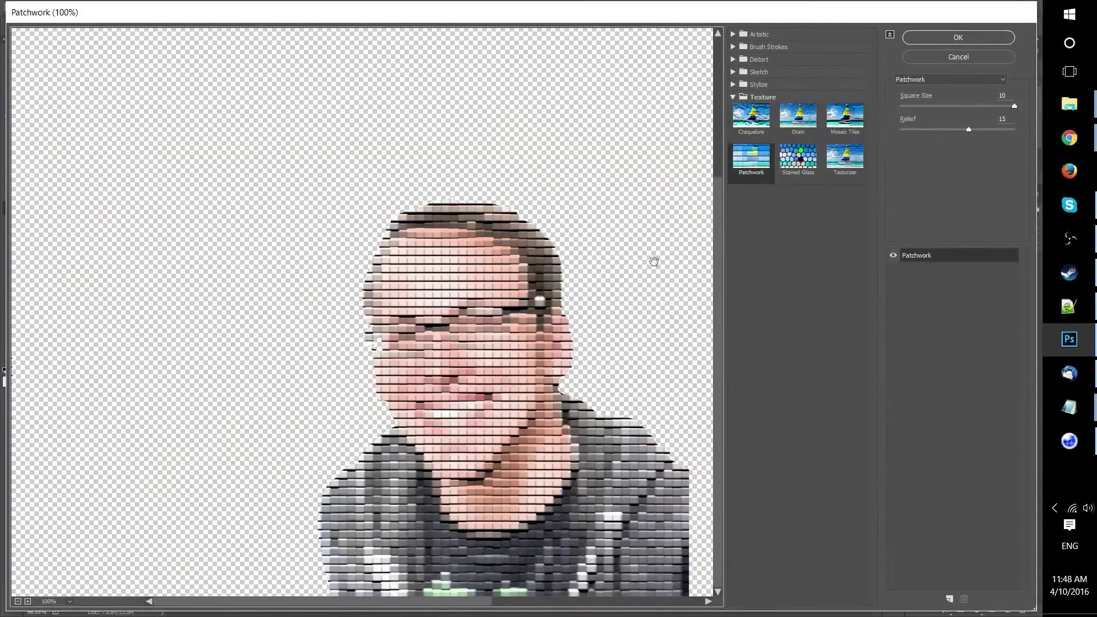
left_click(954, 36)
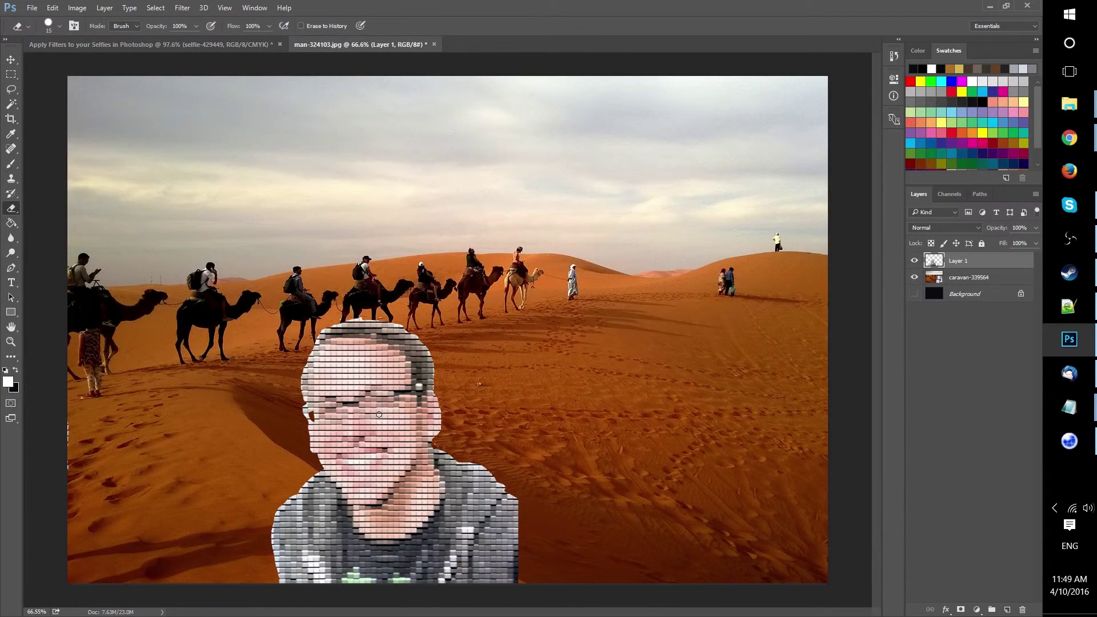
Scale Layer 1 up proportionally to about 168% and shift it 12 px to the right.
key("ctrl+t")
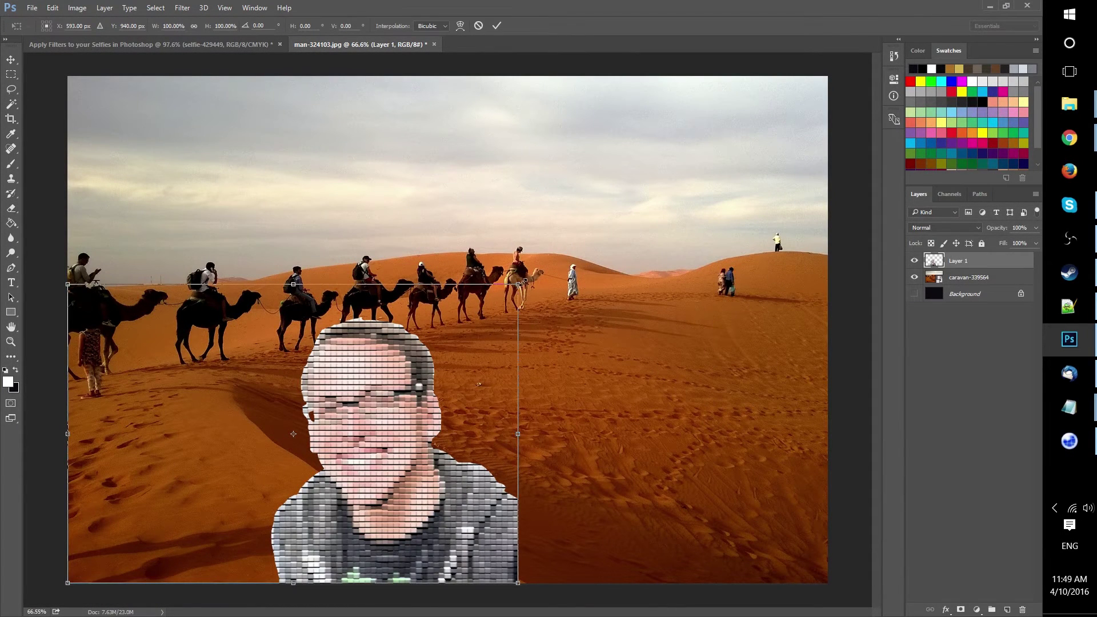
left_click_drag(525, 281, 835, 89)
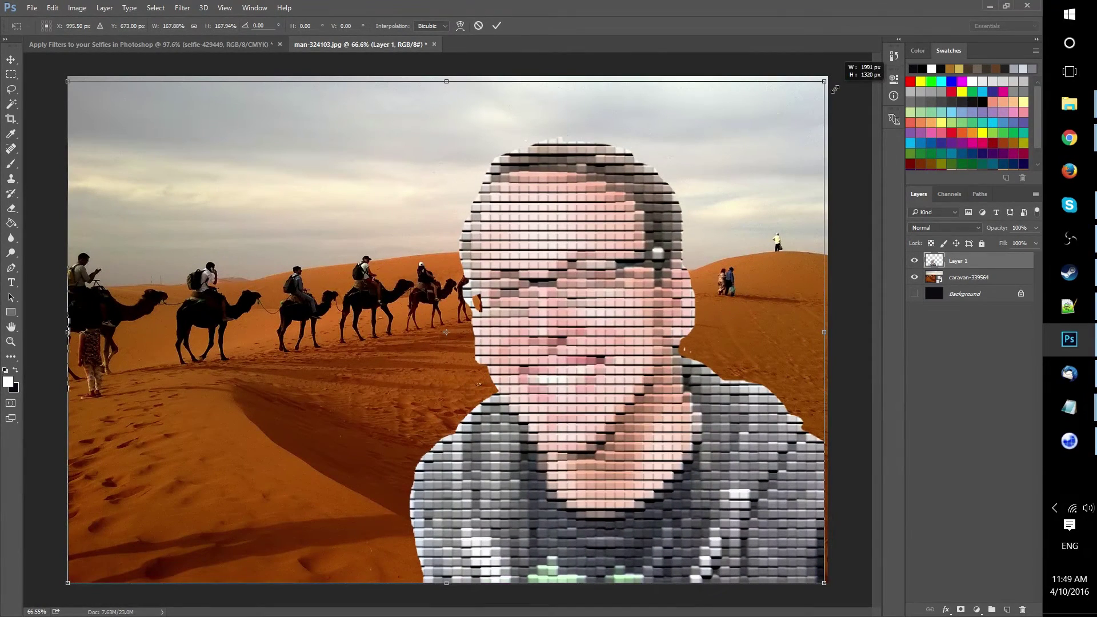
left_click_drag(657, 245, 662, 245)
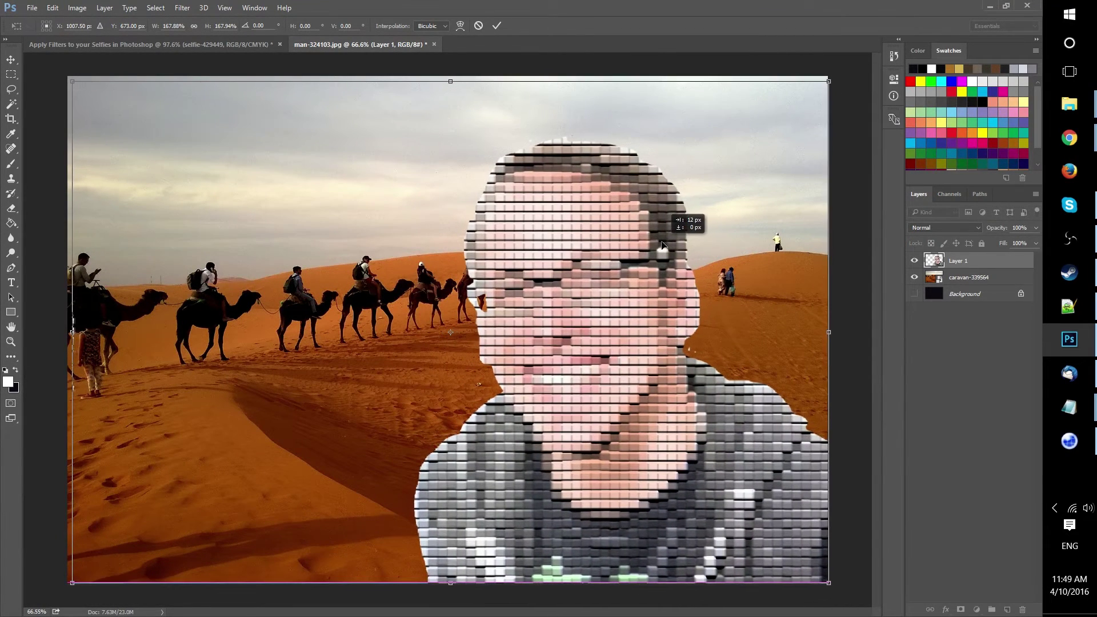
left_click(496, 26)
key("e")
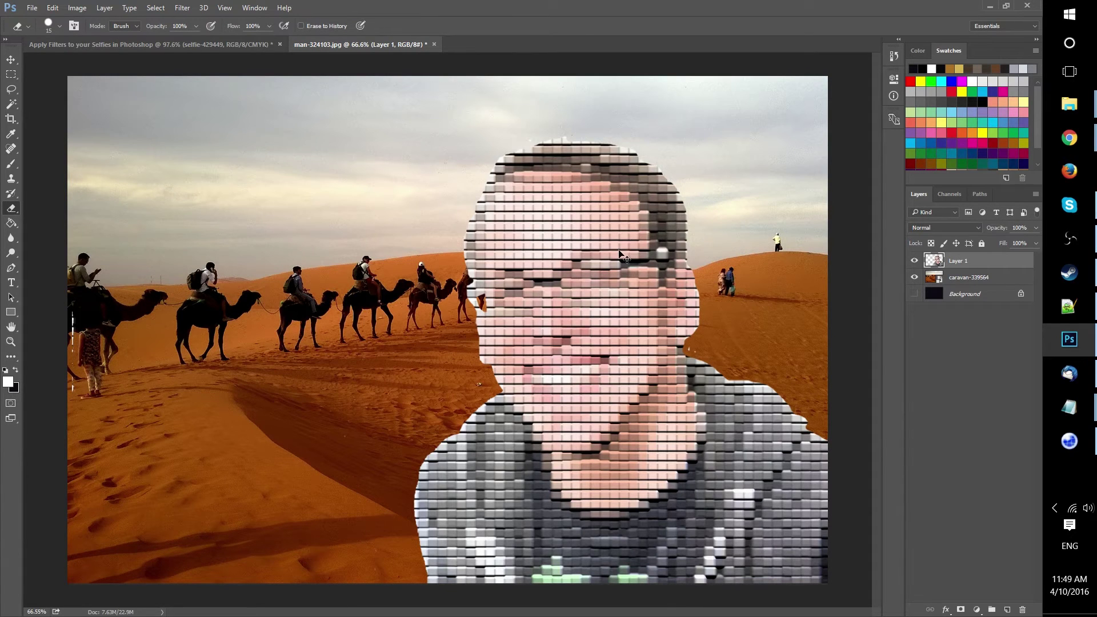
Choose the Brush tool and set the foreground color to near-black #020202.
scroll(609, 271, "up", 5)
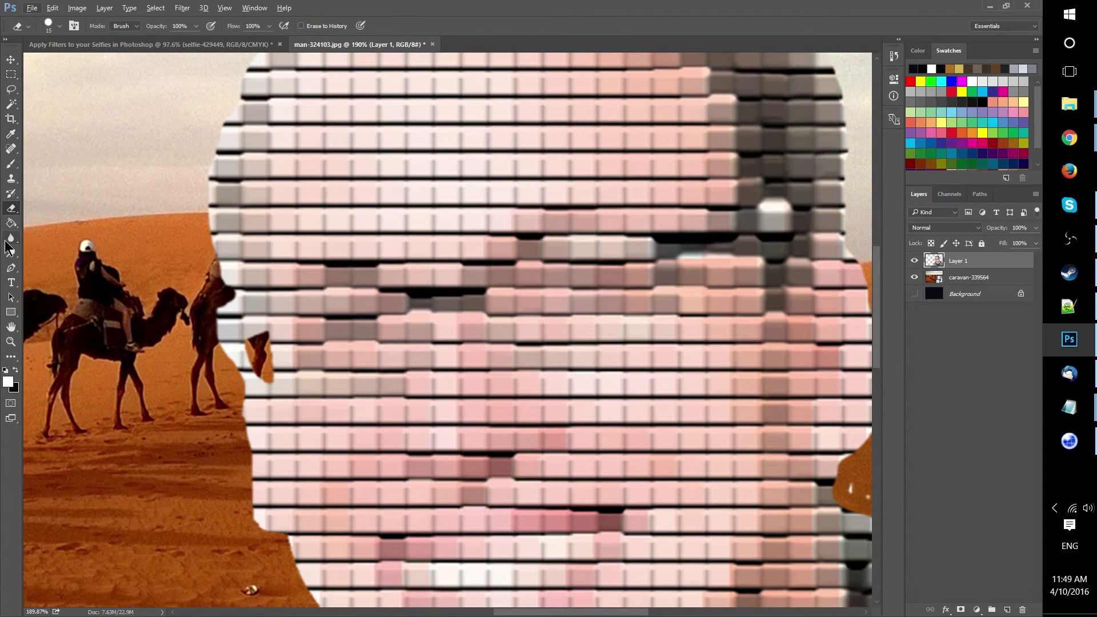
left_click(11, 164)
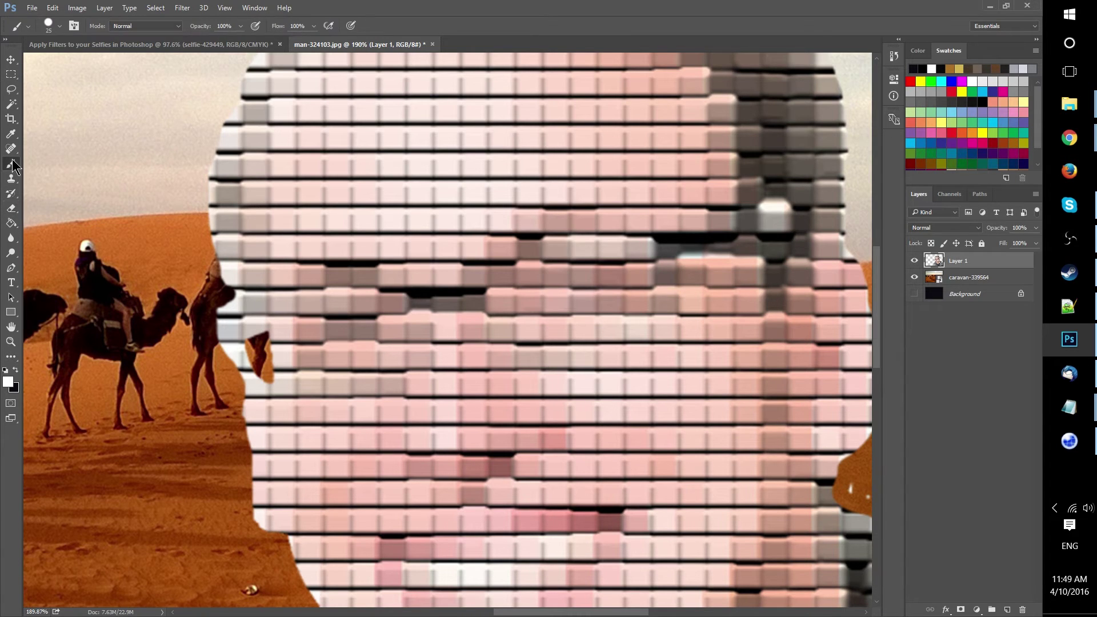
left_click(8, 382)
left_click_drag(490, 204, 406, 315)
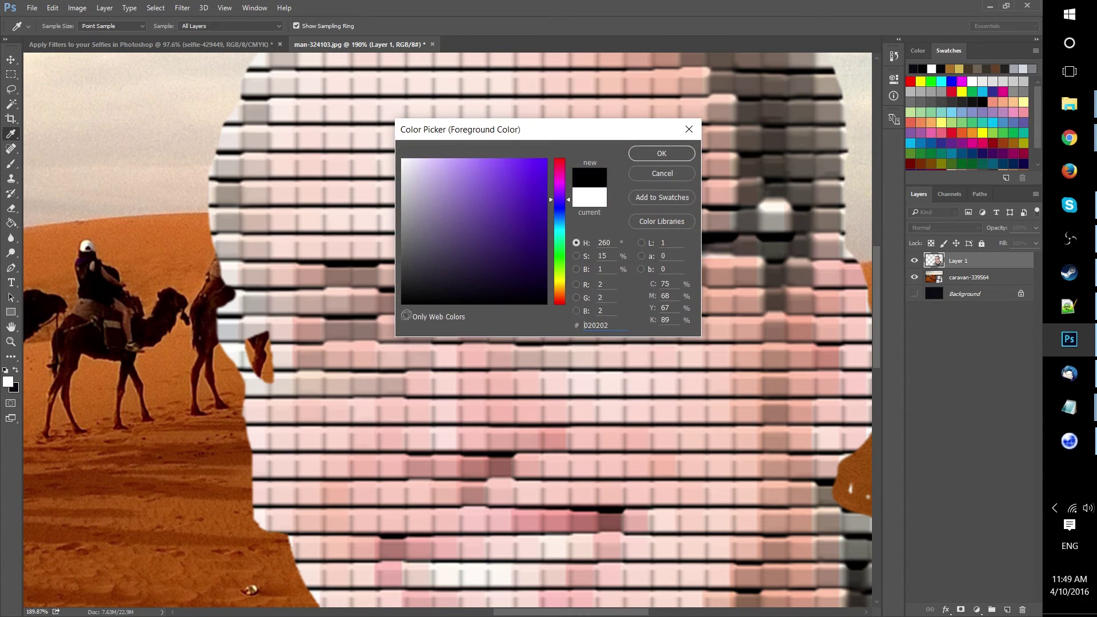
left_click(647, 159)
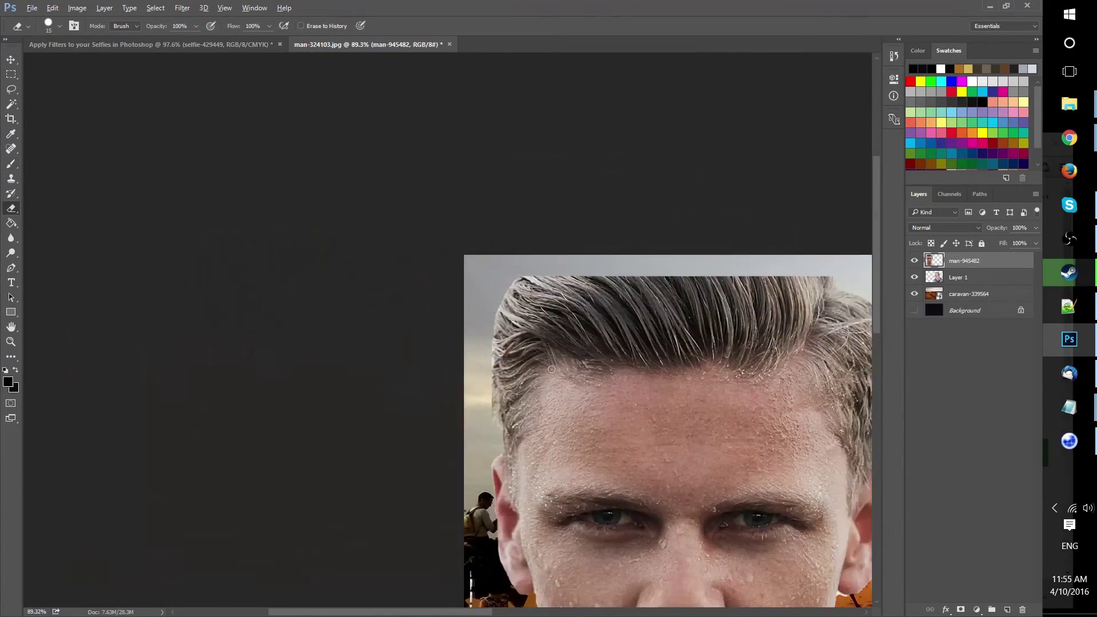
Try the Patchwork texture with square size 10 and relief 15 on the man-945482 layer and undo it.
scroll(551, 369, "down", 8)
scroll(384, 335, "up", 3)
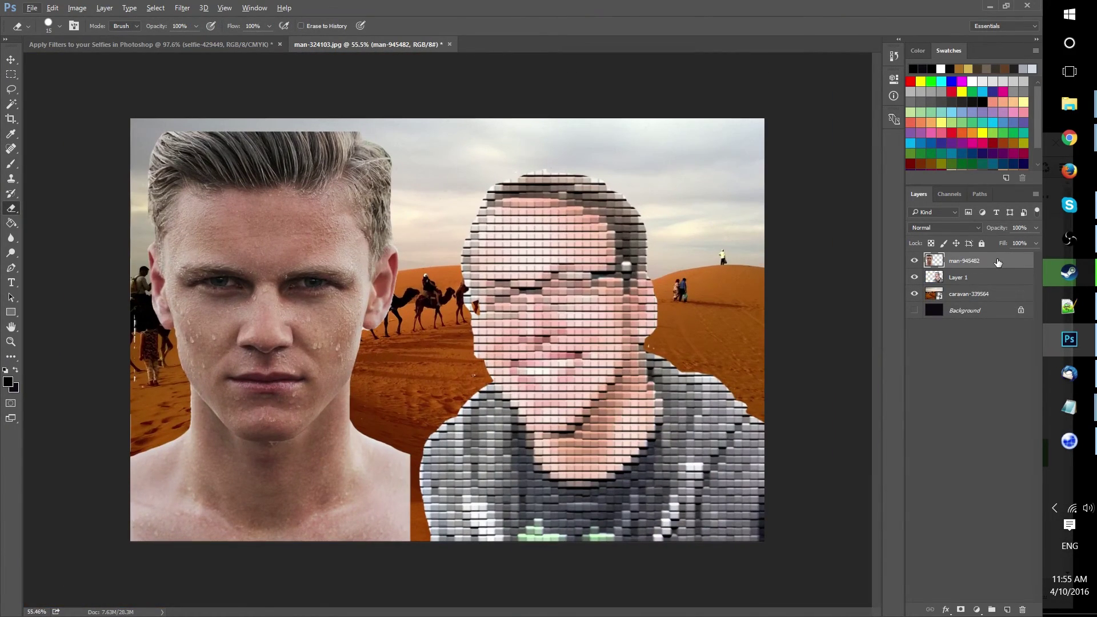
left_click(183, 8)
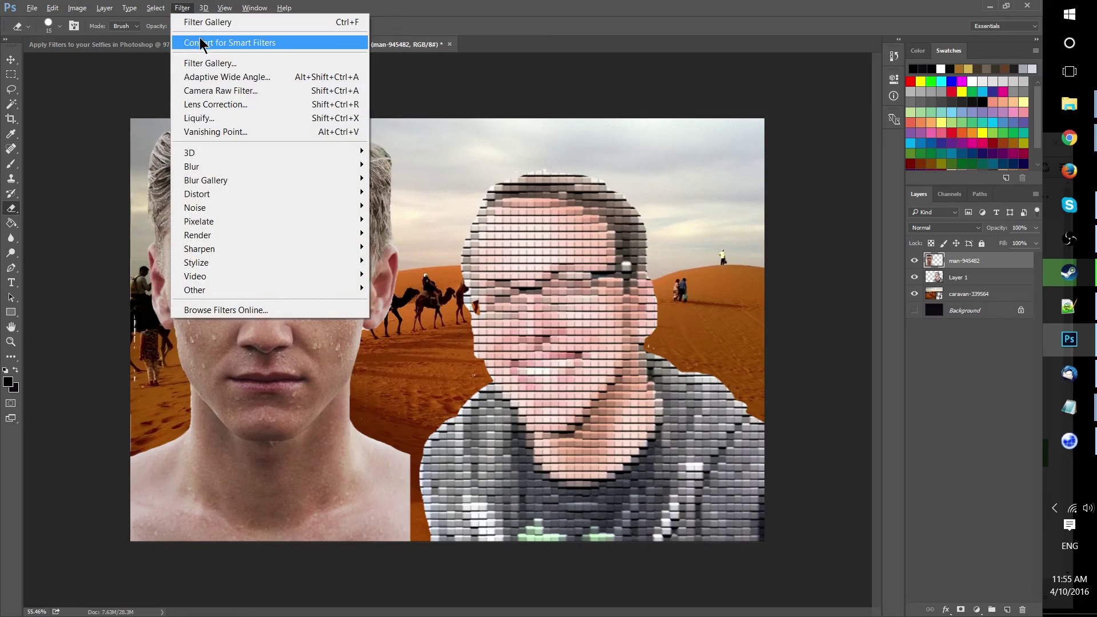
left_click(211, 64)
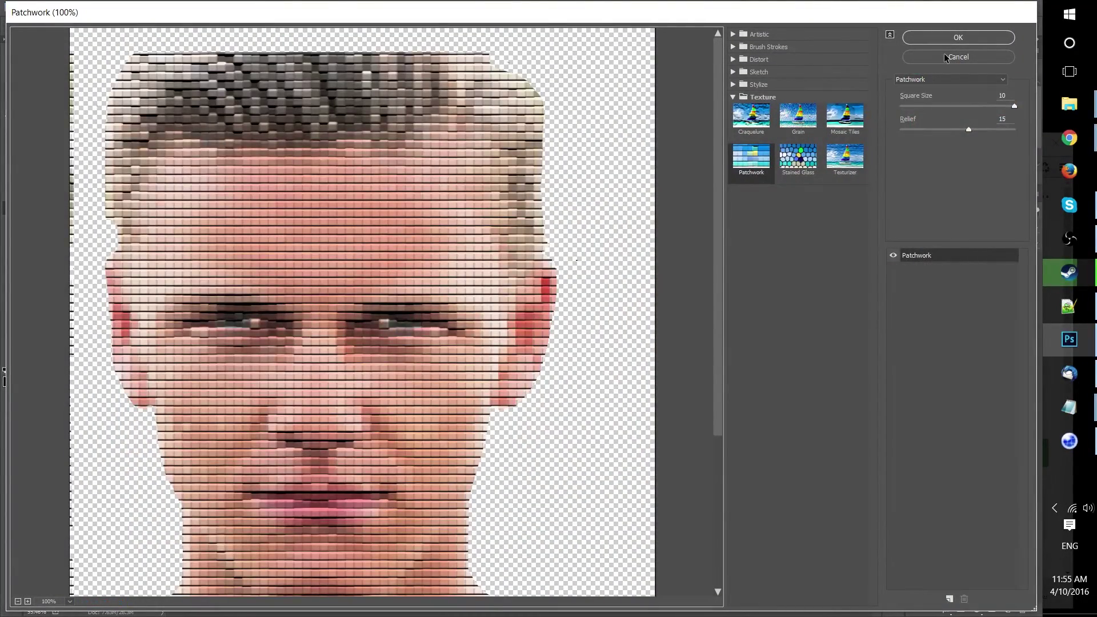
left_click(957, 38)
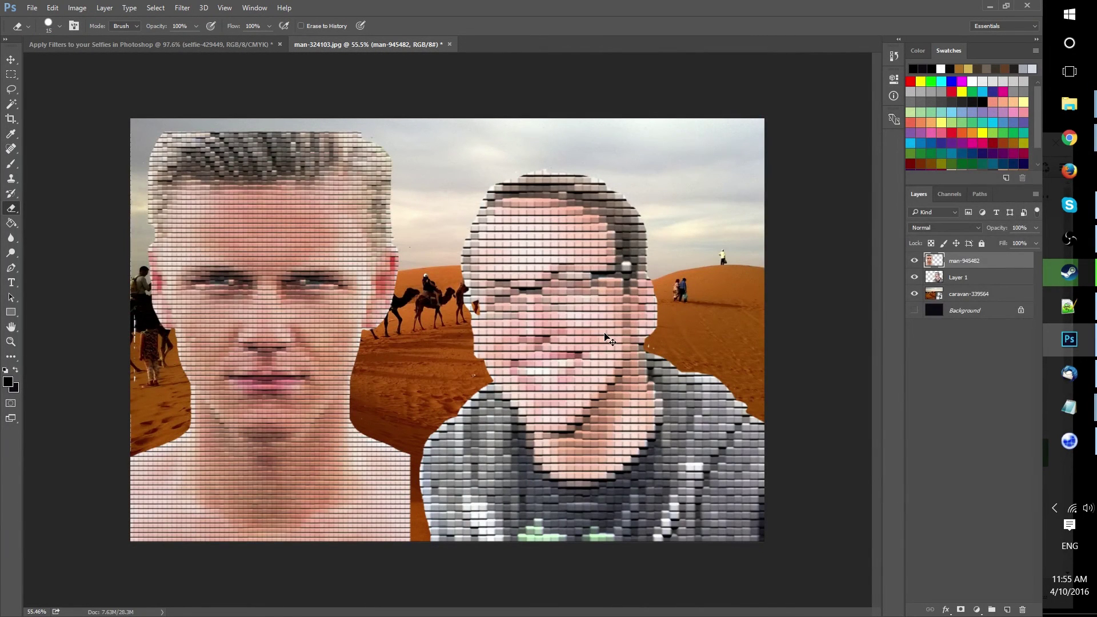
key("ctrl+z")
Scale the man-945482 layer down proportionally to about 58% and reapply the last Filter Gallery effect to it.
key("ctrl+t")
left_click_drag(409, 131, 291, 309)
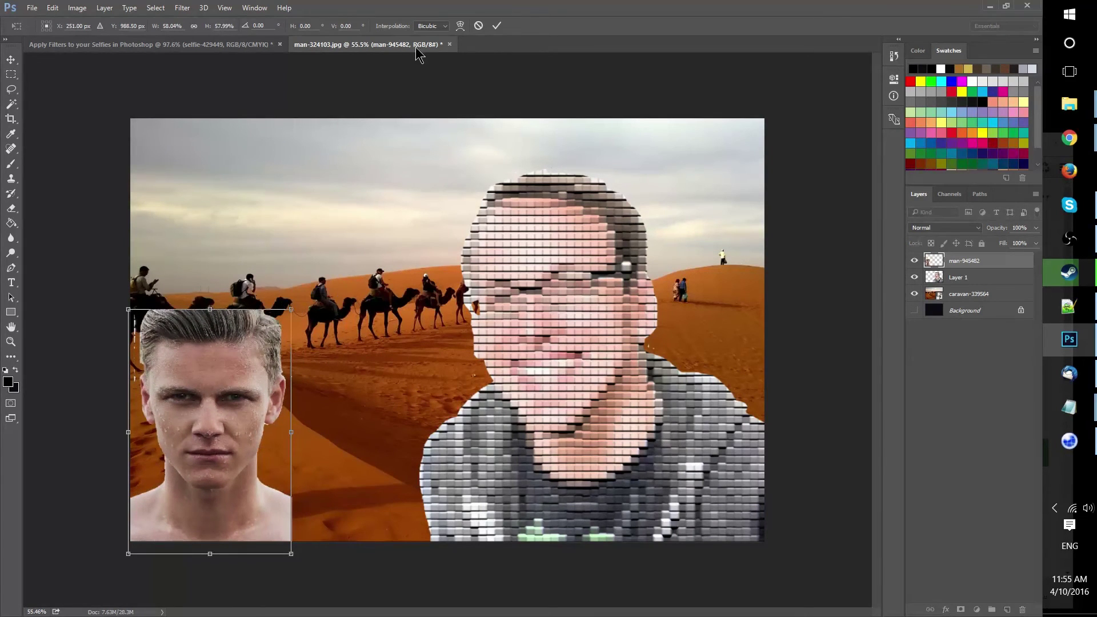
left_click(497, 26)
left_click(182, 7)
left_click(192, 17)
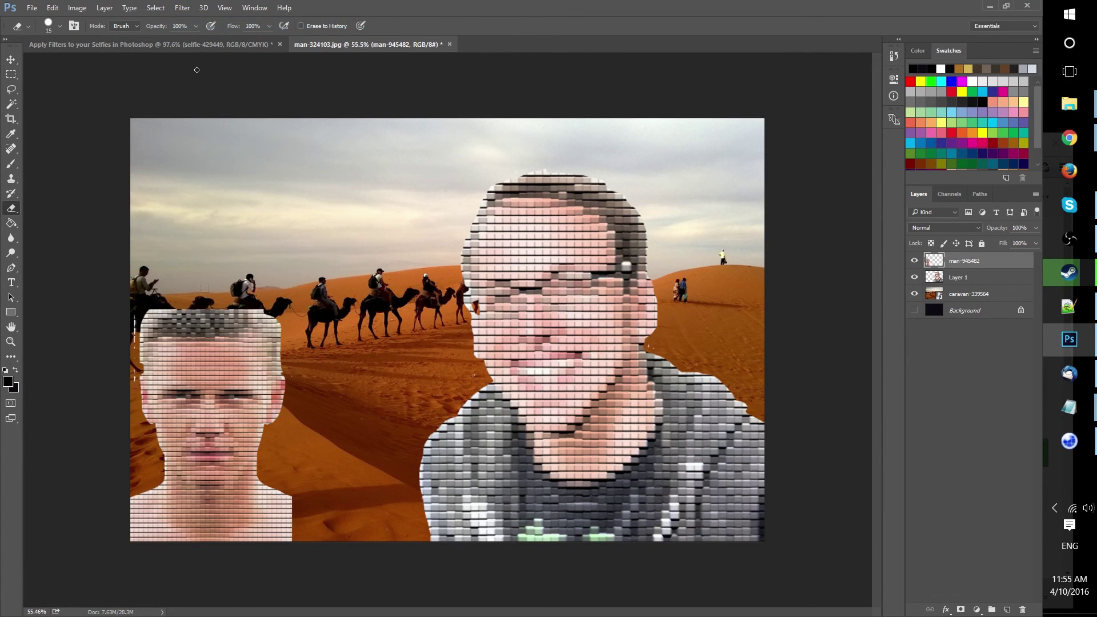
Scale the filtered man-945482 layer up proportionally to about 158%.
key("ctrl+t")
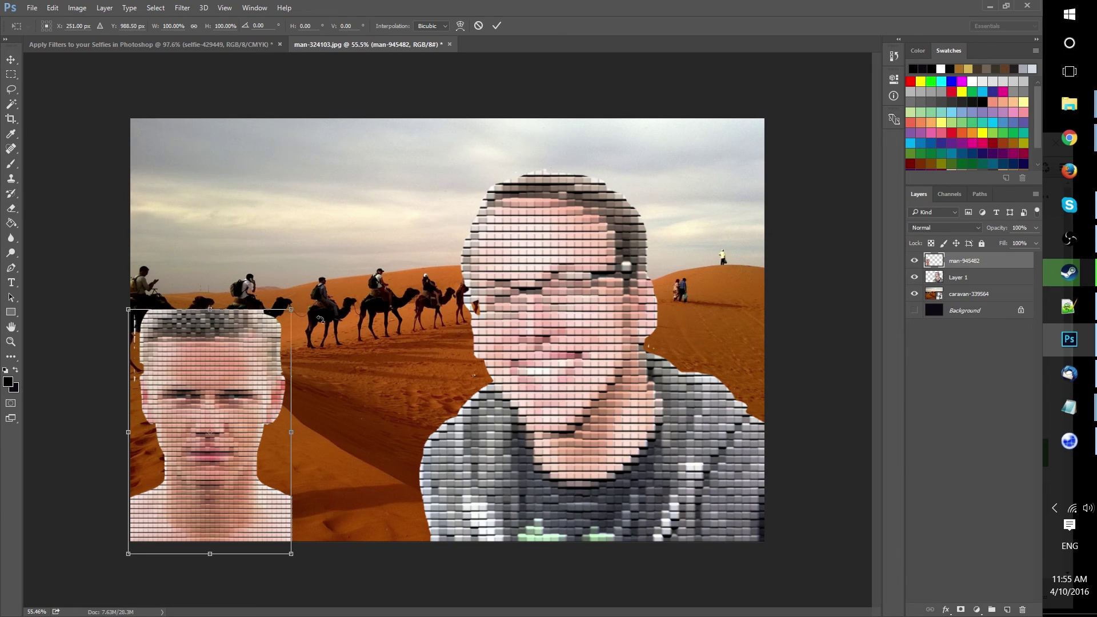
left_click_drag(290, 309, 425, 195)
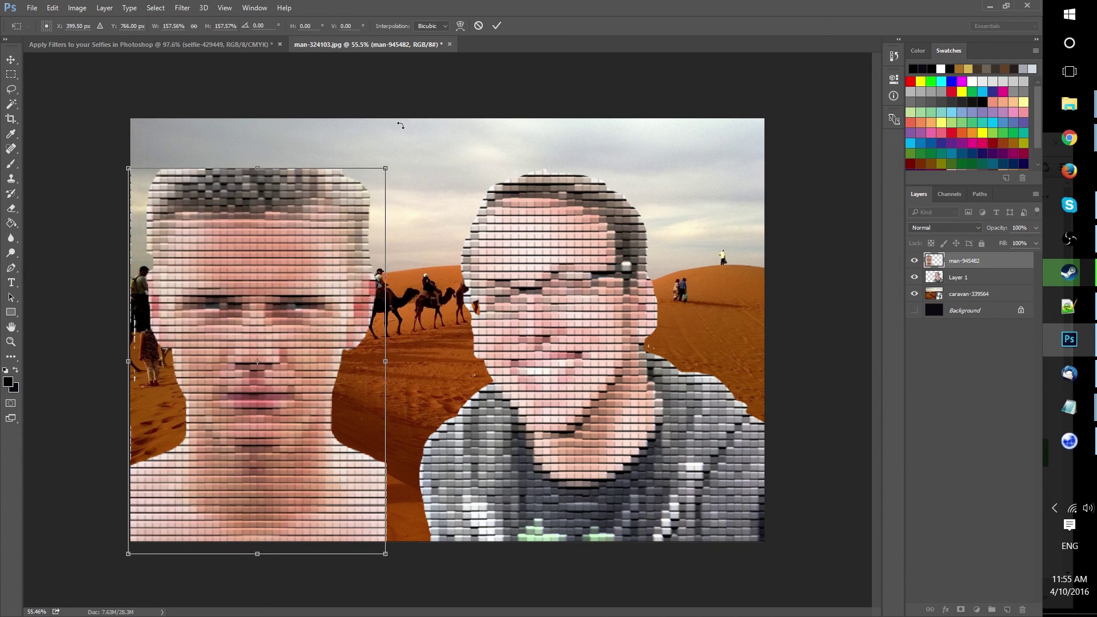
left_click(496, 26)
left_click(181, 8)
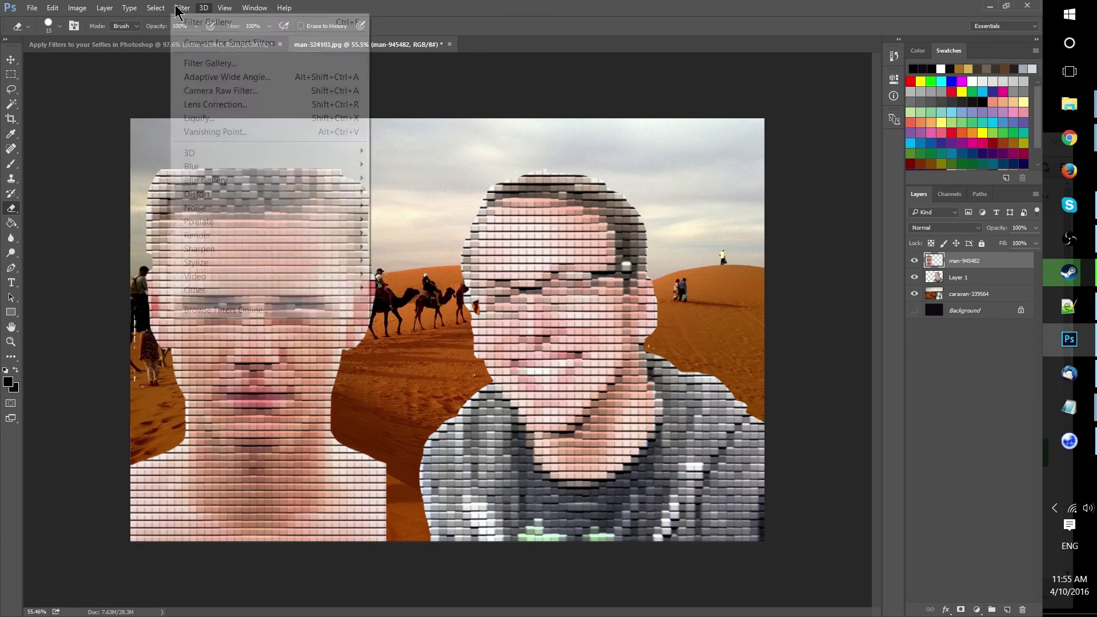
mouse_move(83, 11)
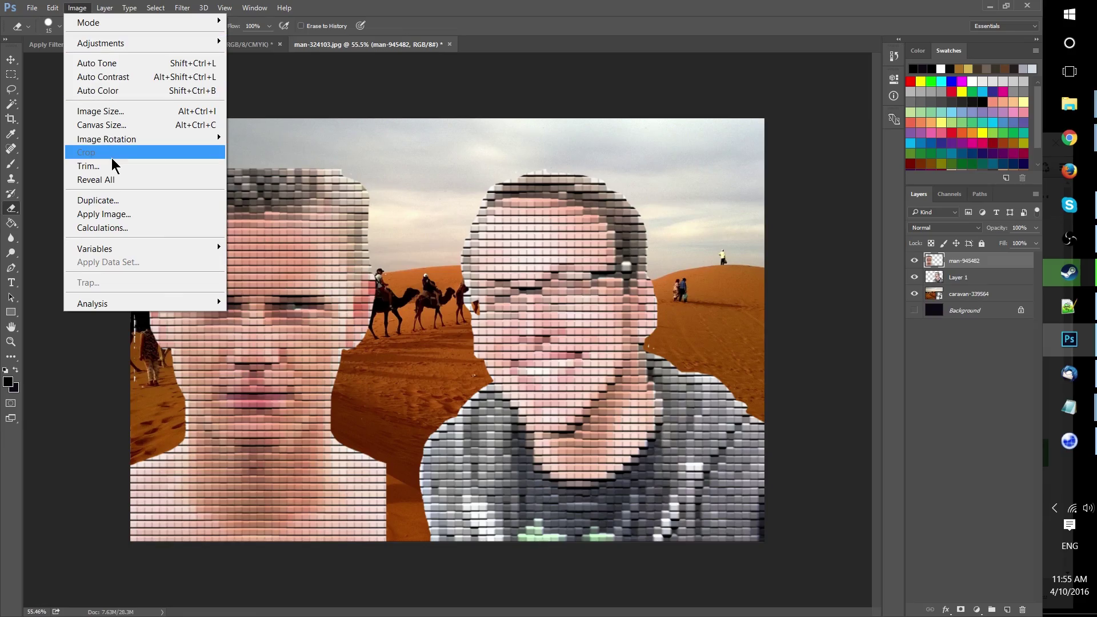